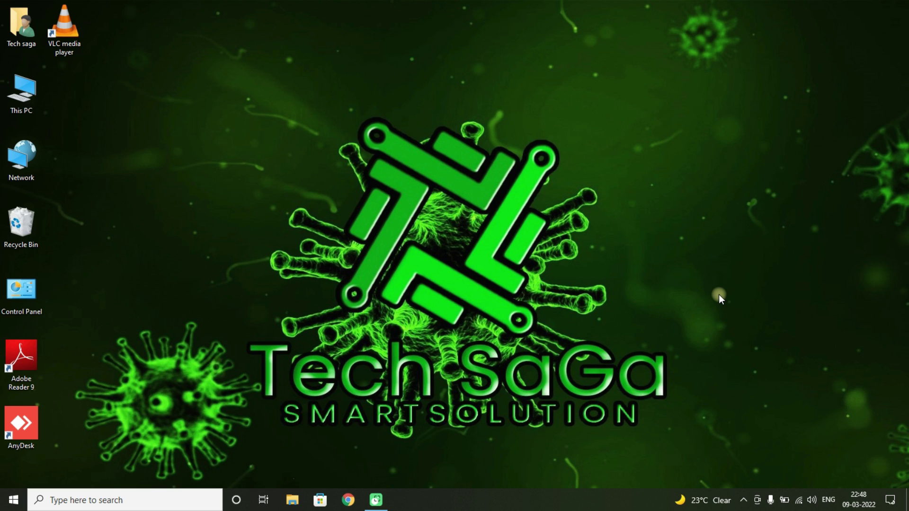
Check the Windows edition (Windows 10 Pro) in This PC's properties, then close About
{"action": "right_click", "coordinate": [22, 92]}
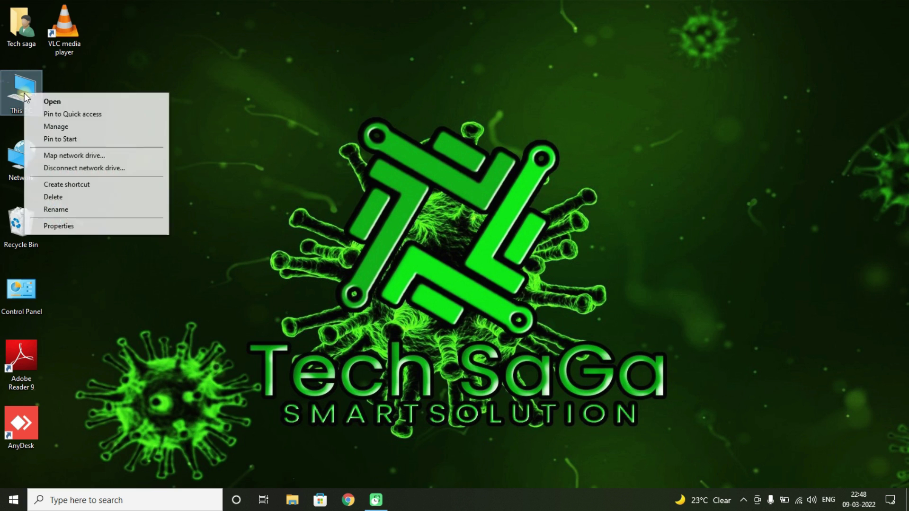
{"action": "left_click", "coordinate": [79, 231]}
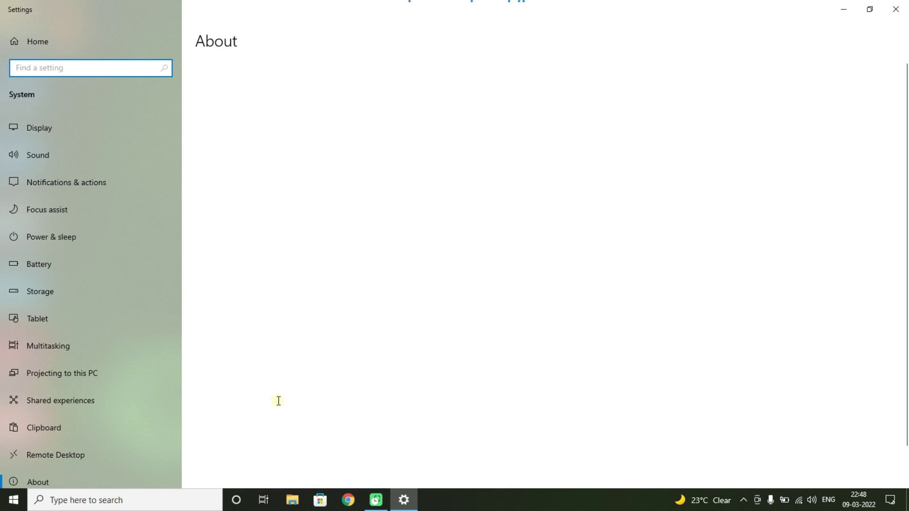
{"action": "left_click_drag", "start_coordinate": [348, 344], "coordinate": [258, 344]}
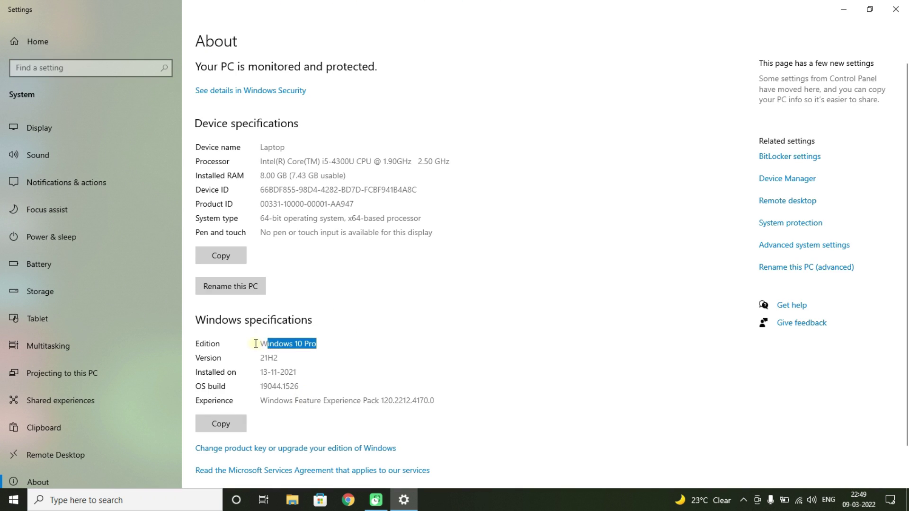
{"action": "left_click", "coordinate": [904, 7]}
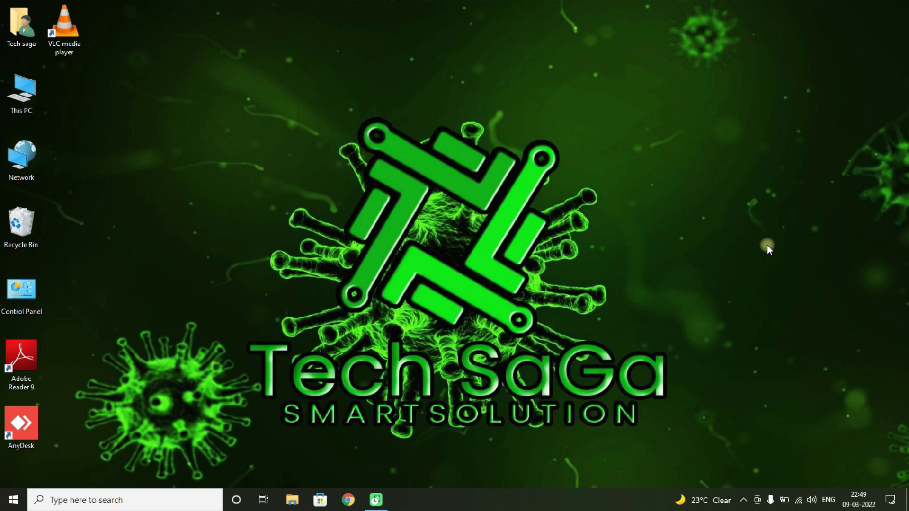
Run mrt.exe from the Run box to launch the Malicious Software Removal Tool
{"action": "key", "text": "super"}
{"action": "type", "text": "run"}
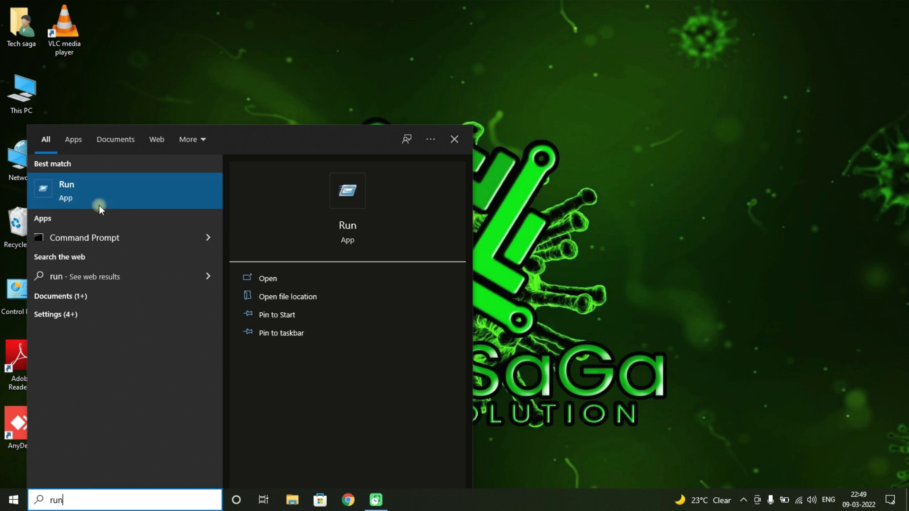
{"action": "left_click", "coordinate": [675, 266]}
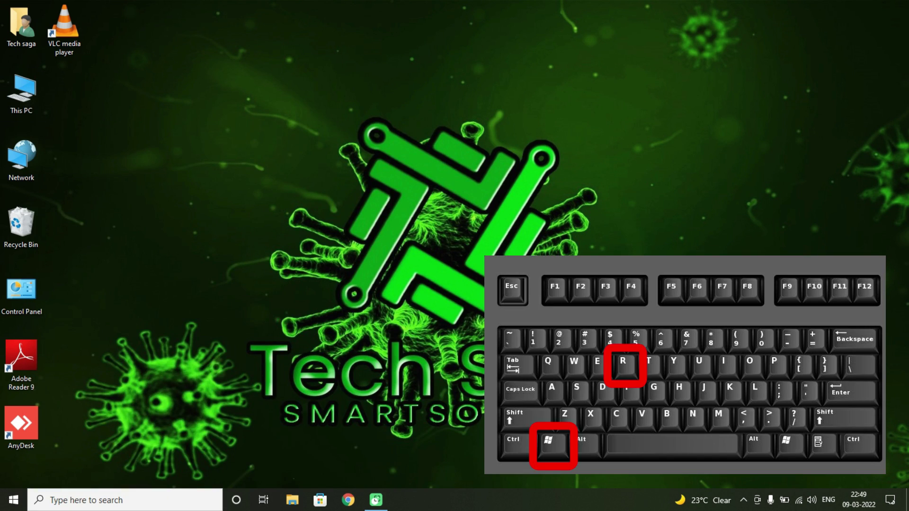
{"action": "key", "text": "super+r"}
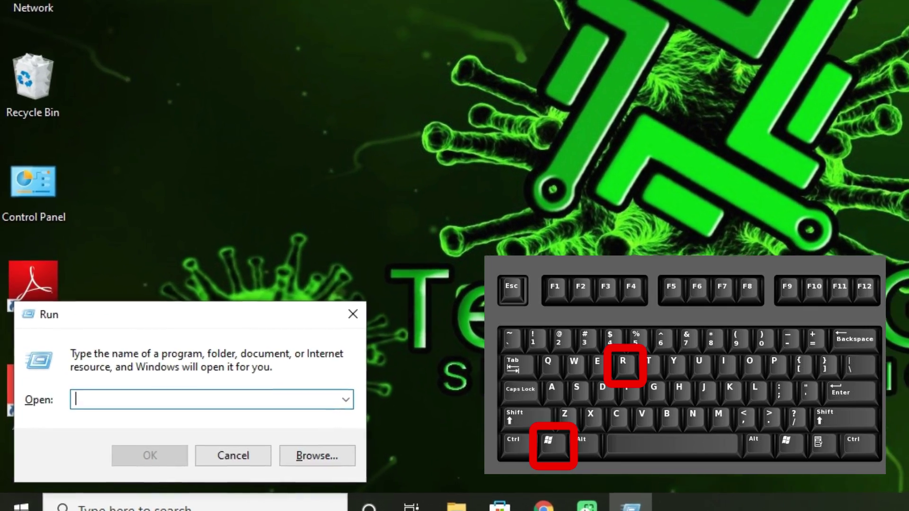
{"action": "type", "text": "mrt"}
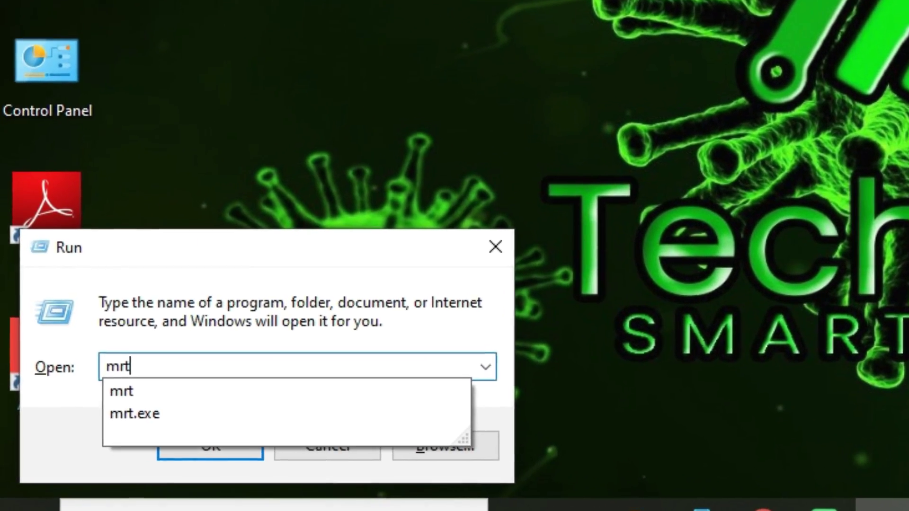
{"action": "key", "text": "Down"}
{"action": "key", "text": "Down"}
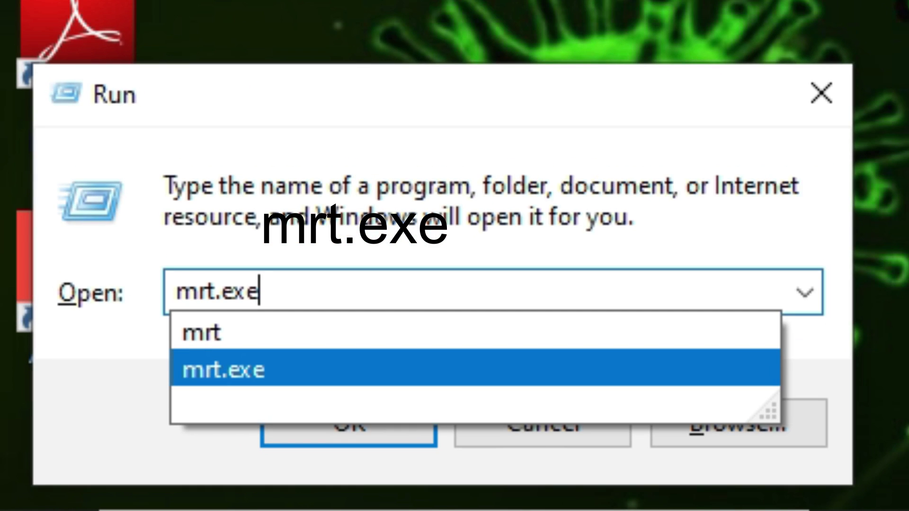
{"action": "key", "text": "Return"}
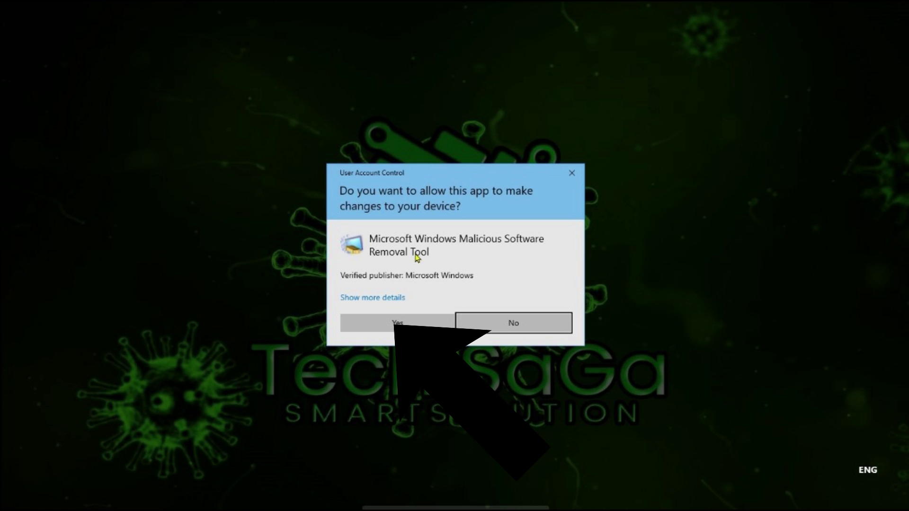
Allow the removal tool through the UAC prompt and continue past its welcome page
{"action": "left_click", "coordinate": [407, 328]}
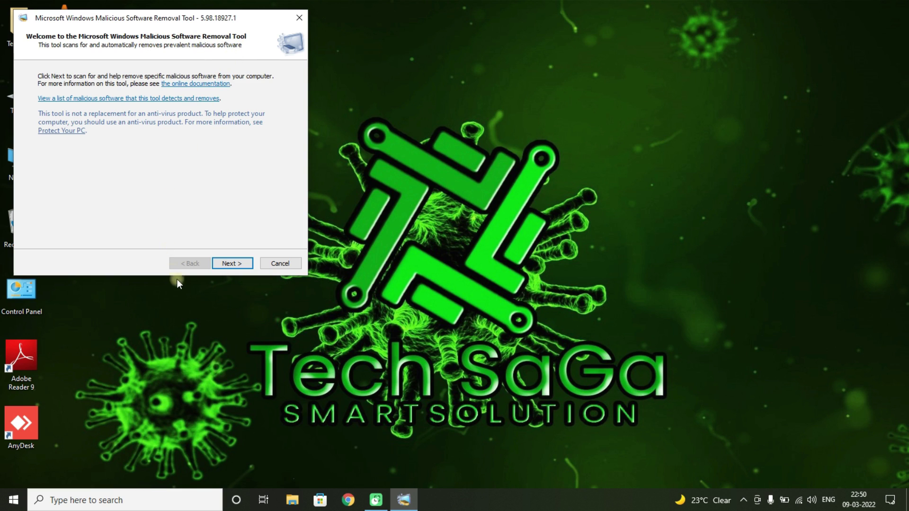
{"action": "left_click", "coordinate": [220, 266]}
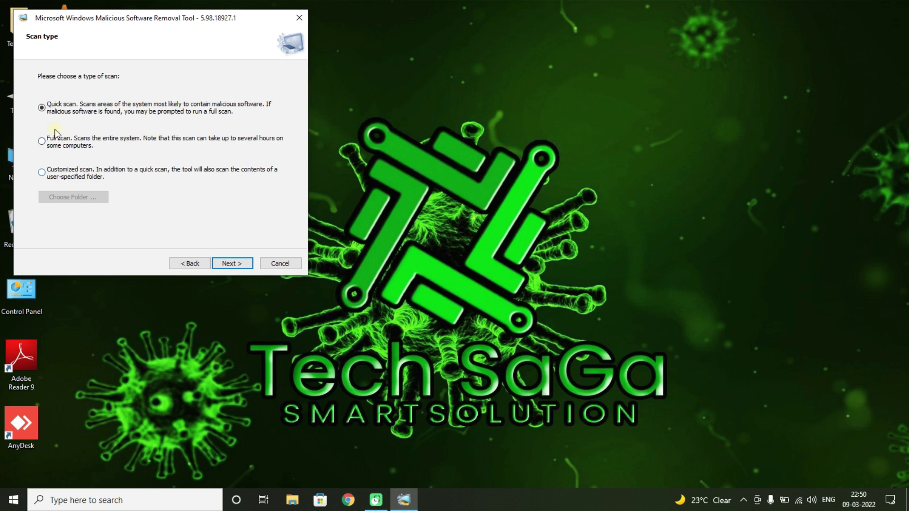
Run a quick scan, which finds no malicious software, and finish to close the tool
{"action": "left_click", "coordinate": [231, 262]}
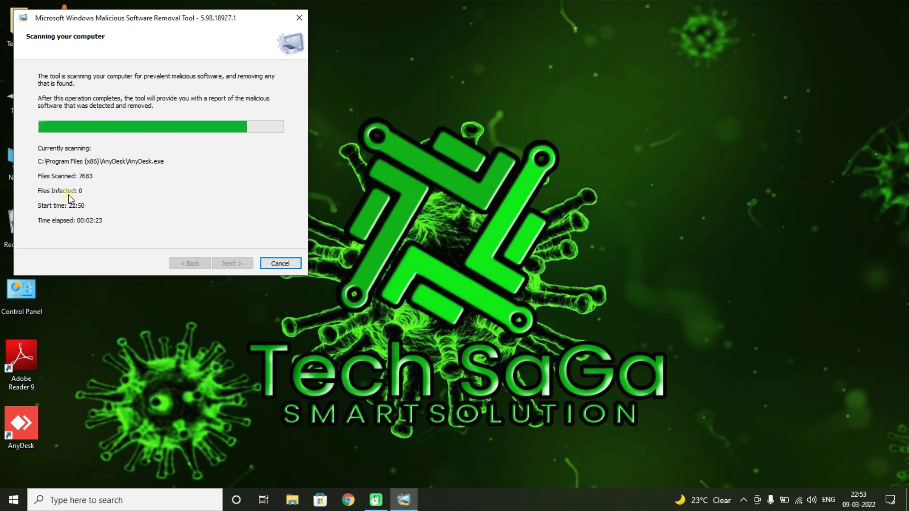
{"action": "left_click_drag", "start_coordinate": [164, 18], "coordinate": [240, 17]}
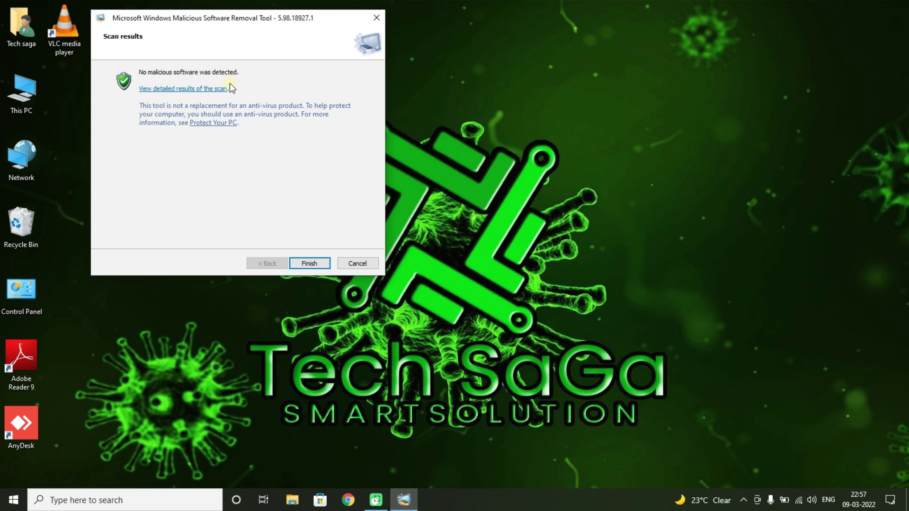
{"action": "left_click", "coordinate": [308, 266]}
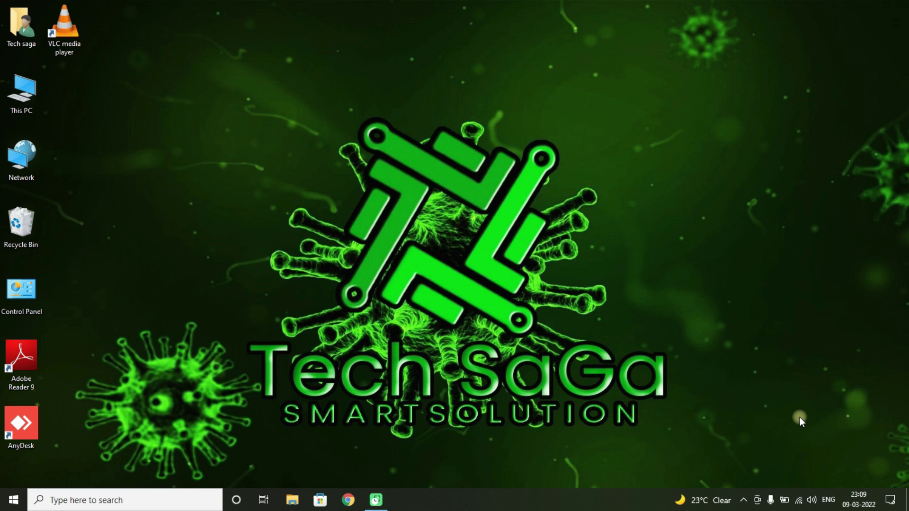
Launch msconfig from the Run box to open System Configuration
{"action": "key", "text": "super"}
{"action": "type", "text": "run"}
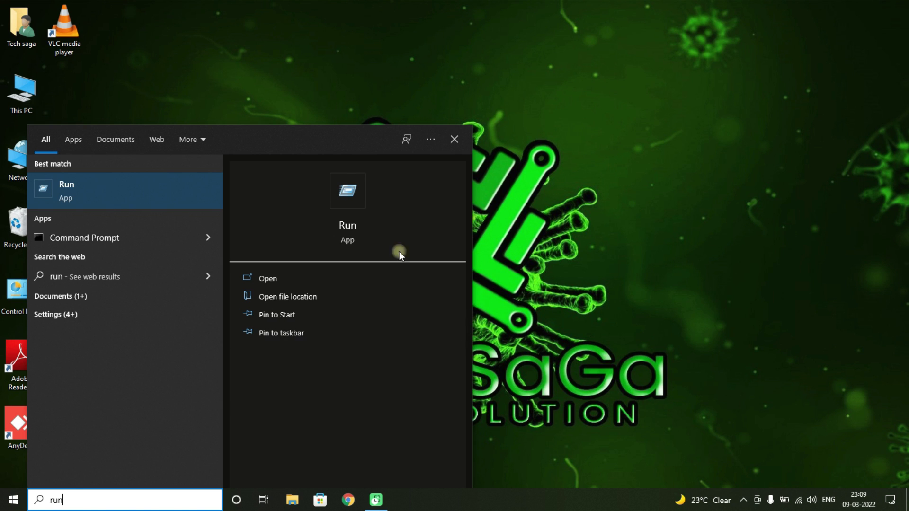
{"action": "left_click", "coordinate": [121, 195]}
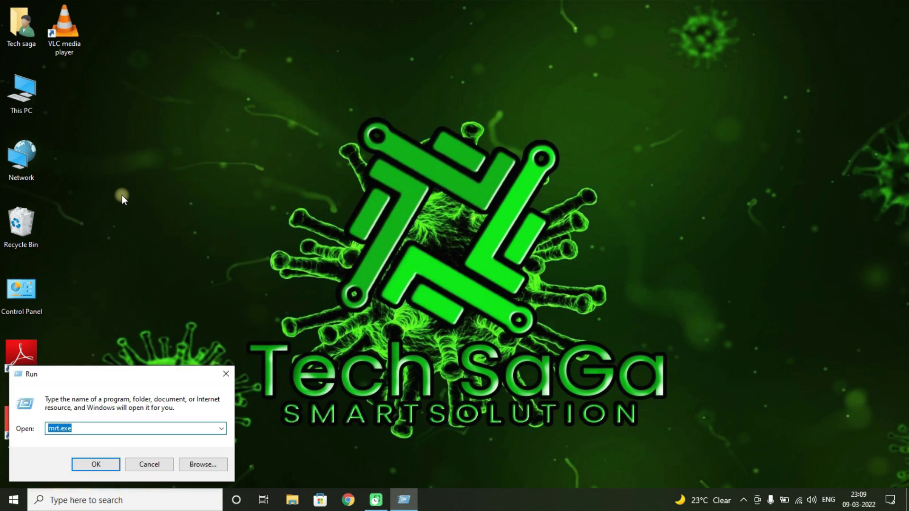
{"action": "type", "text": "ms"}
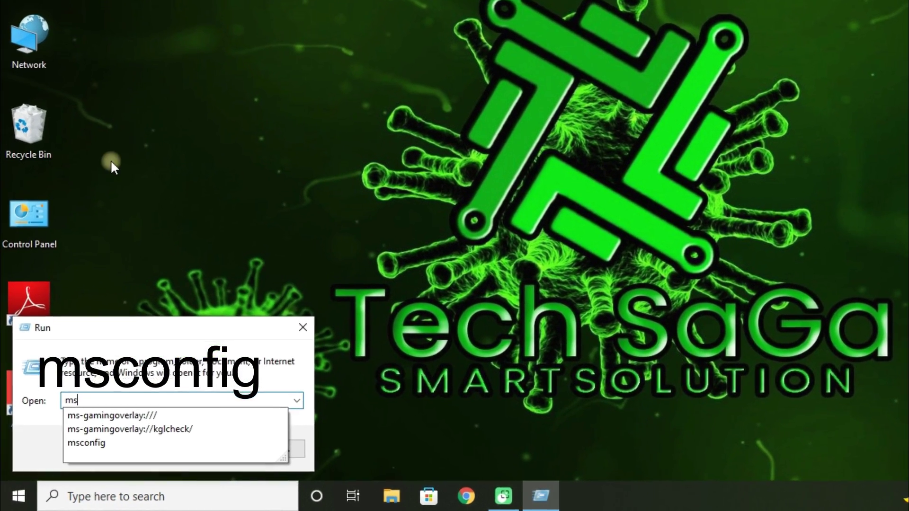
{"action": "left_click", "coordinate": [86, 443]}
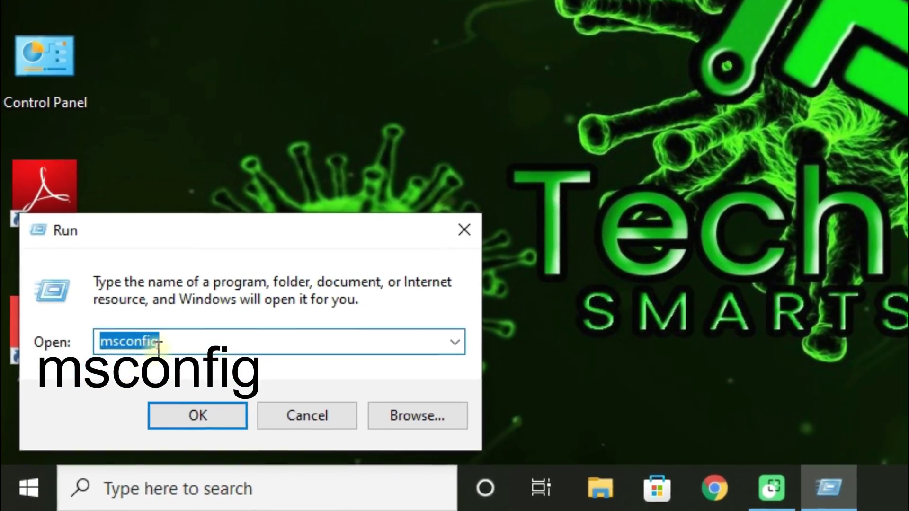
{"action": "left_click", "coordinate": [191, 417]}
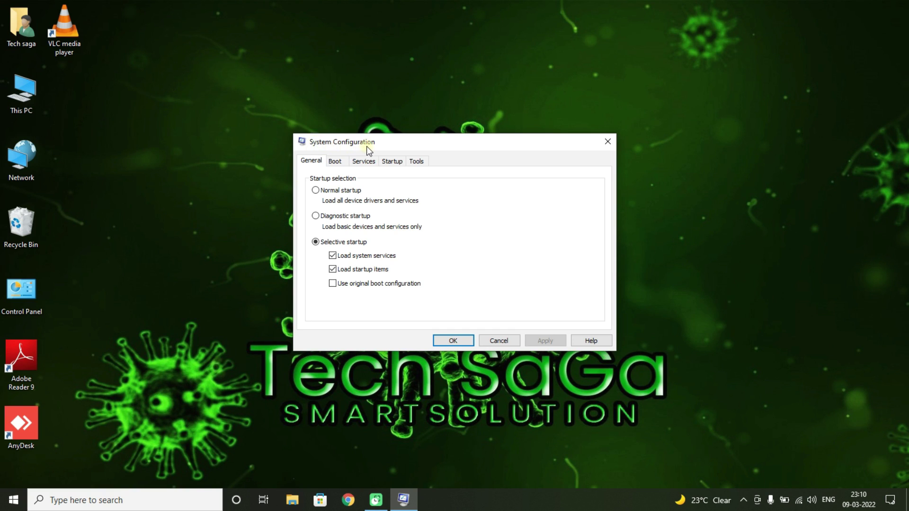
Set the advanced boot options to use 4 processors and apply the boot settings
{"action": "left_click", "coordinate": [337, 162]}
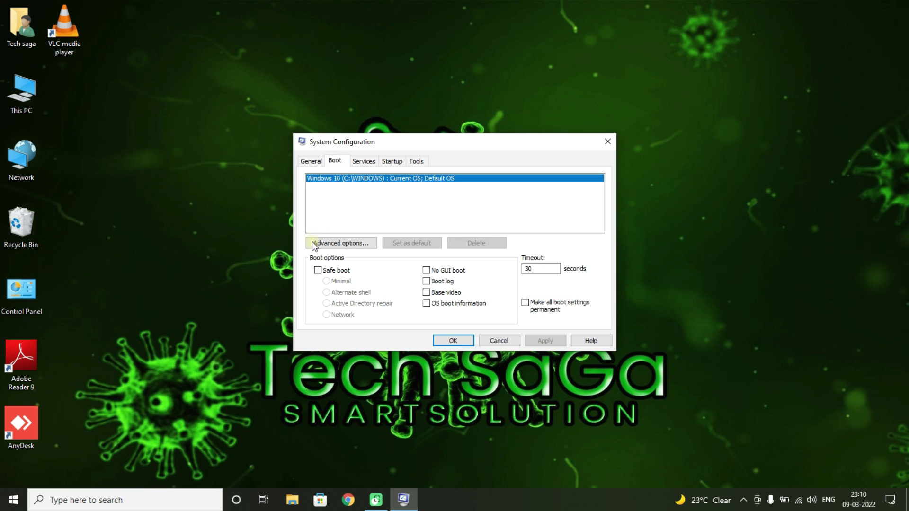
{"action": "left_click", "coordinate": [348, 246]}
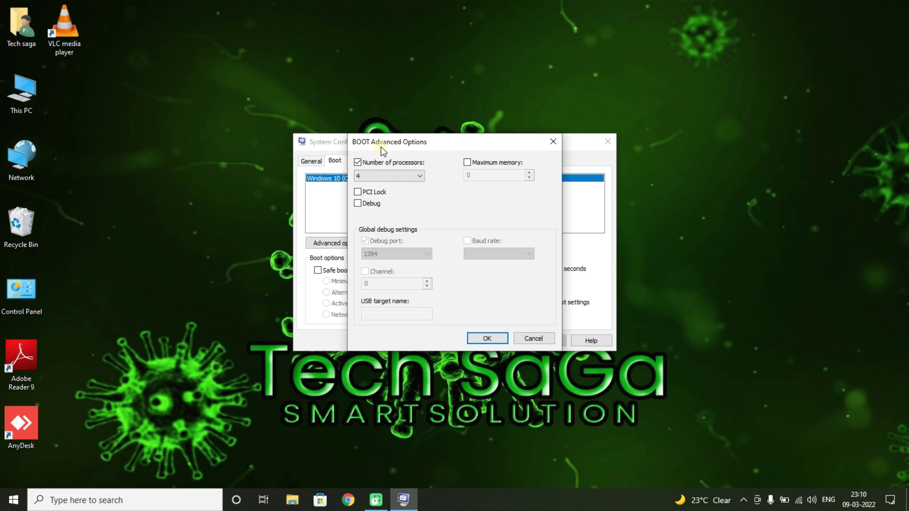
{"action": "left_click", "coordinate": [356, 162]}
{"action": "left_click", "coordinate": [395, 174]}
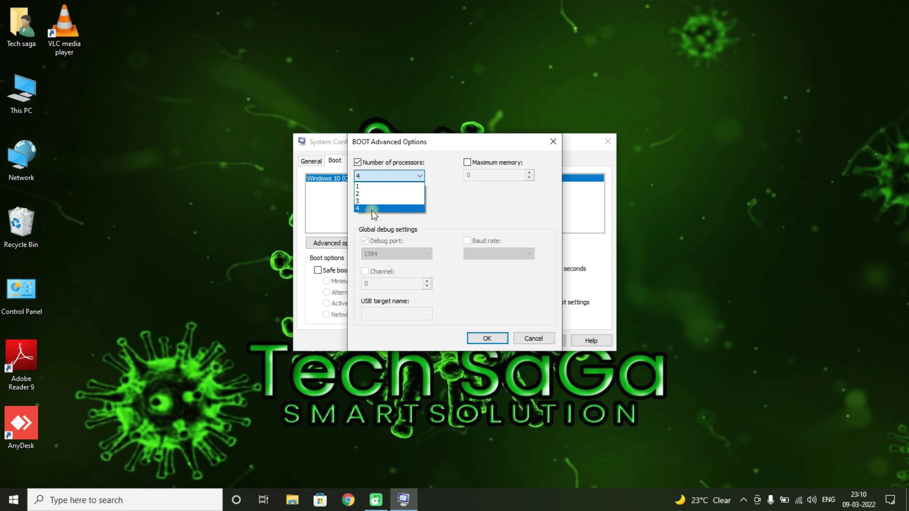
{"action": "left_click", "coordinate": [371, 209]}
{"action": "left_click", "coordinate": [483, 339]}
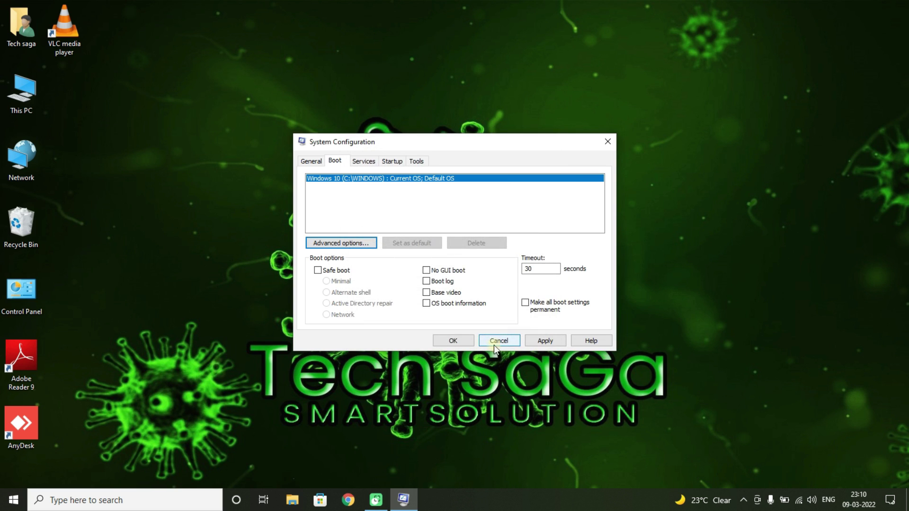
{"action": "left_click", "coordinate": [534, 344]}
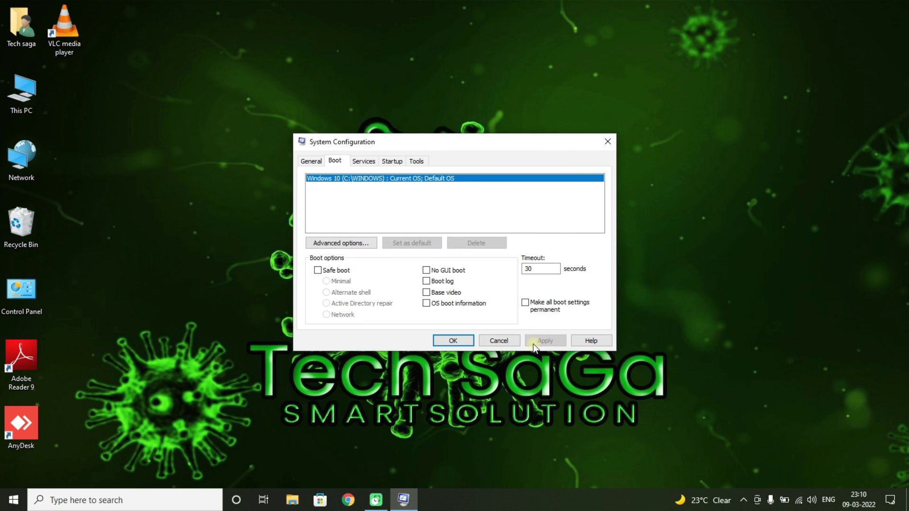
{"action": "left_click", "coordinate": [471, 340]}
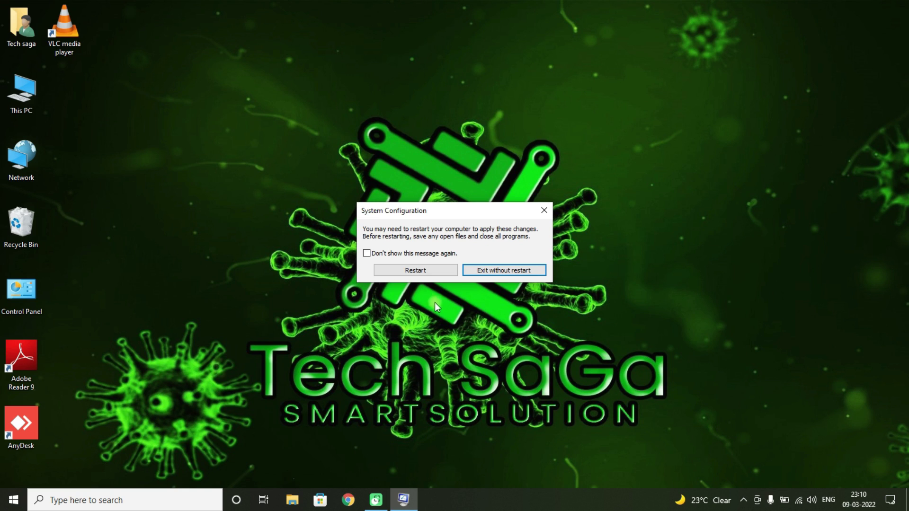
Restart the computer, then replace msconfig with taskmgr in the Run box to open Task Manager
{"action": "left_click", "coordinate": [426, 274]}
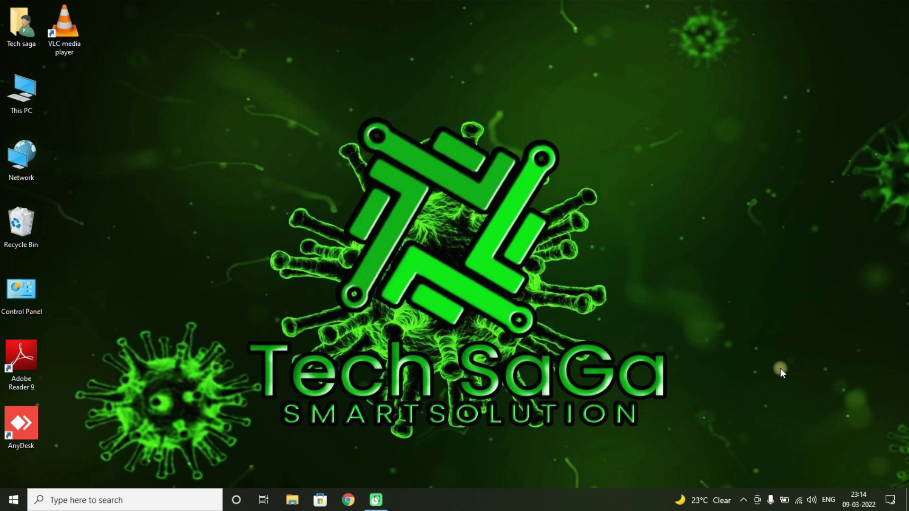
{"action": "key", "text": "super"}
{"action": "type", "text": "ru"}
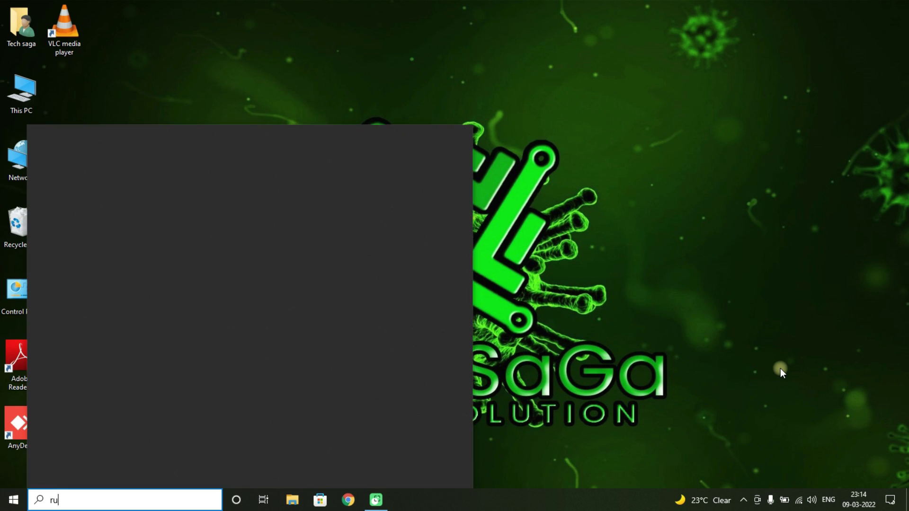
{"action": "type", "text": "n"}
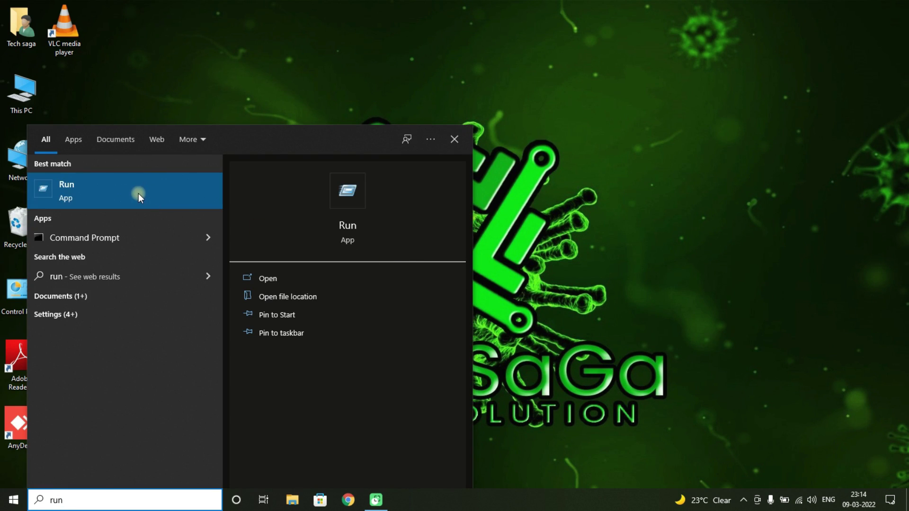
{"action": "left_click", "coordinate": [138, 193]}
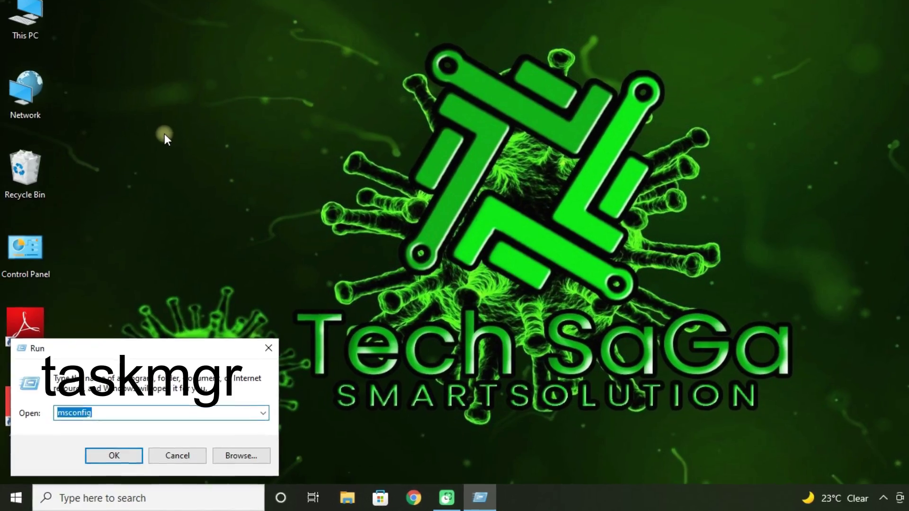
{"action": "key", "text": "BackSpace"}
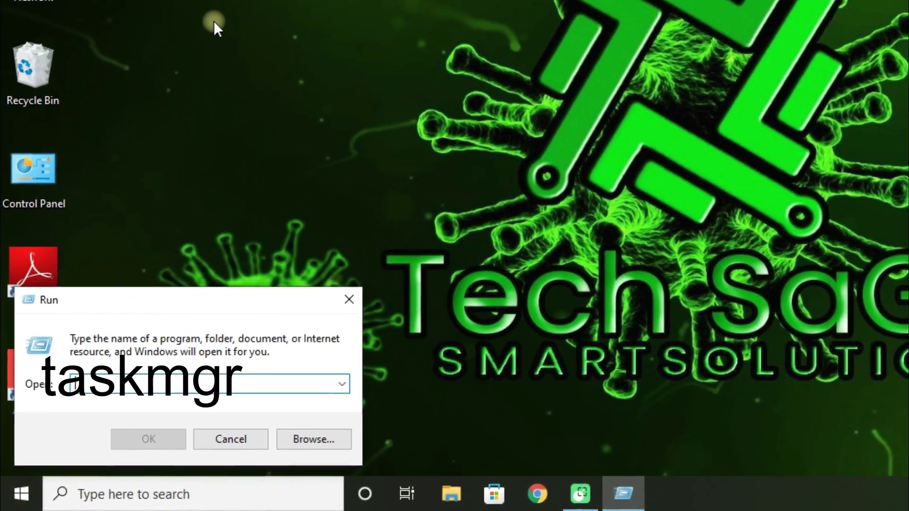
{"action": "type", "text": "taskm"}
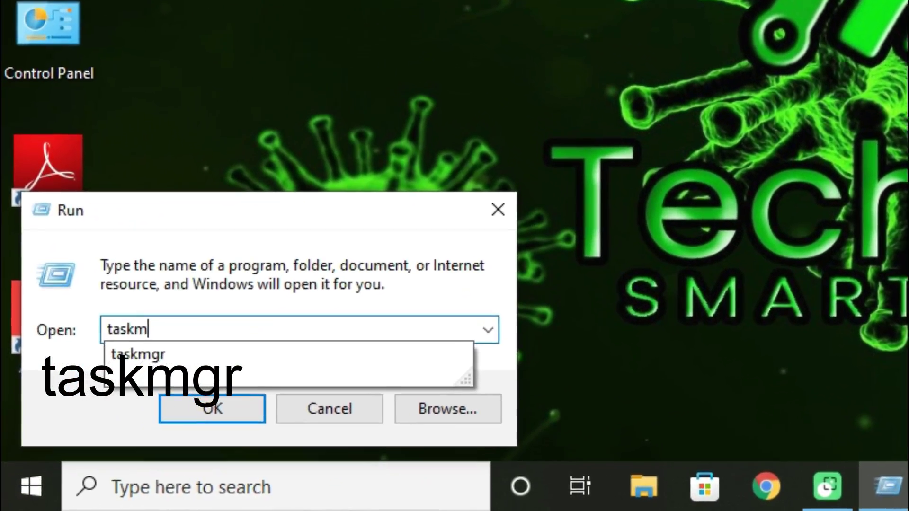
{"action": "type", "text": "gr"}
{"action": "key", "text": "Return"}
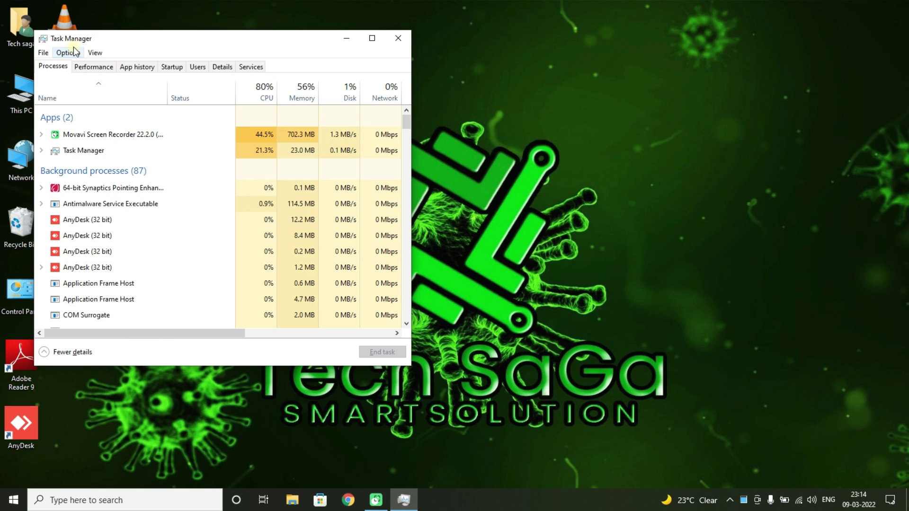
Disable AnyDesk and Cortana on the Startup tab, then close Task Manager
{"action": "left_click", "coordinate": [172, 69]}
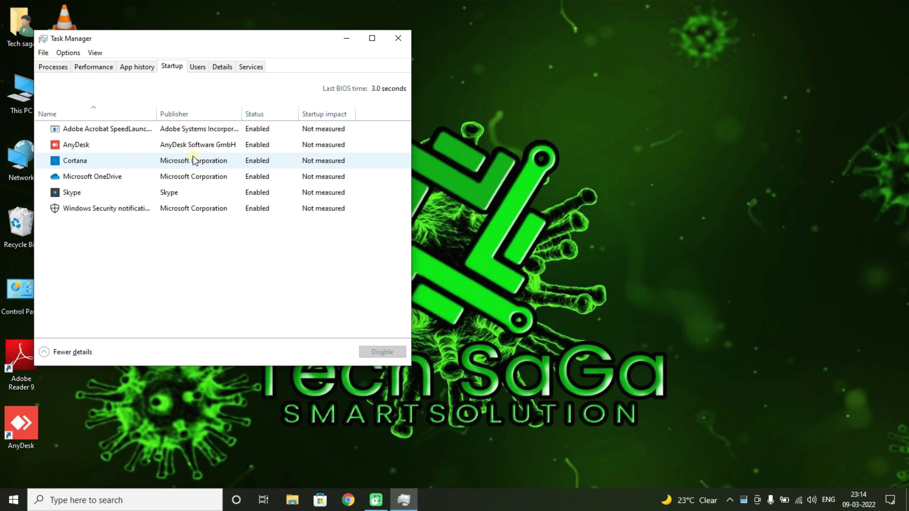
{"action": "left_click", "coordinate": [246, 150]}
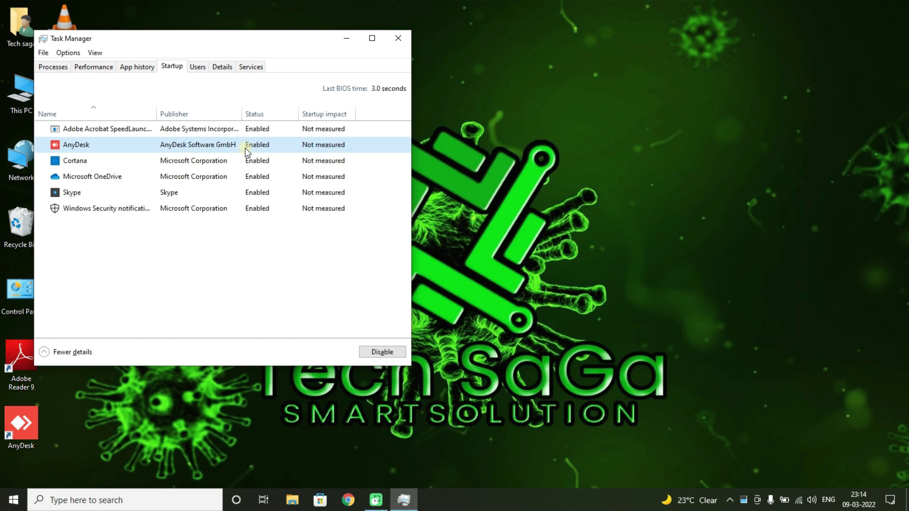
{"action": "left_click", "coordinate": [368, 349]}
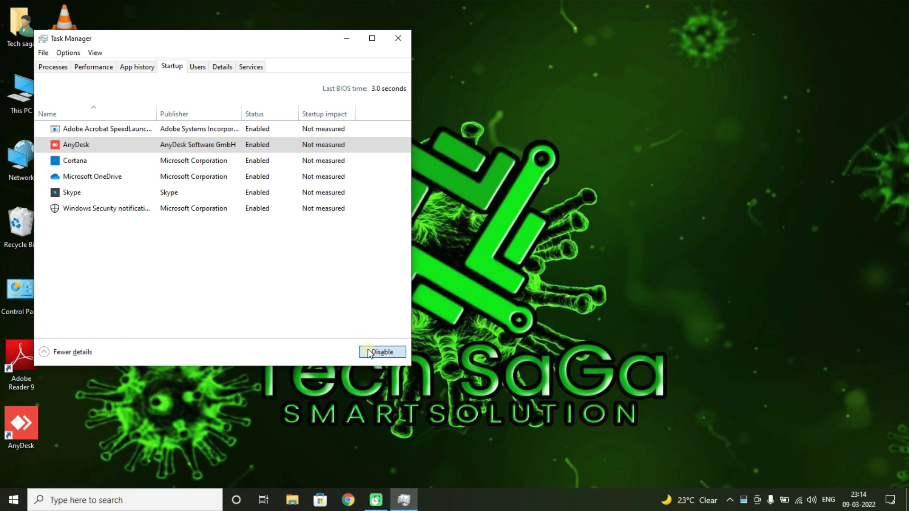
{"action": "left_click", "coordinate": [399, 356]}
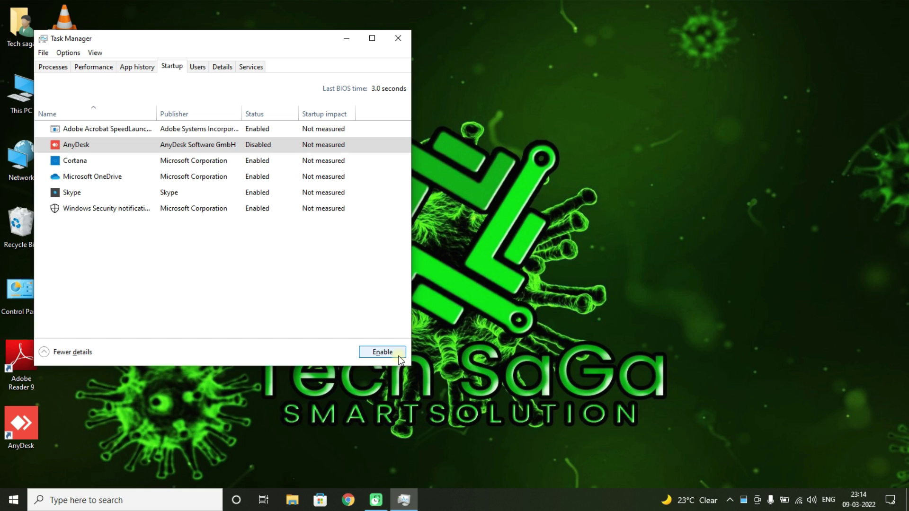
{"action": "left_click", "coordinate": [269, 161]}
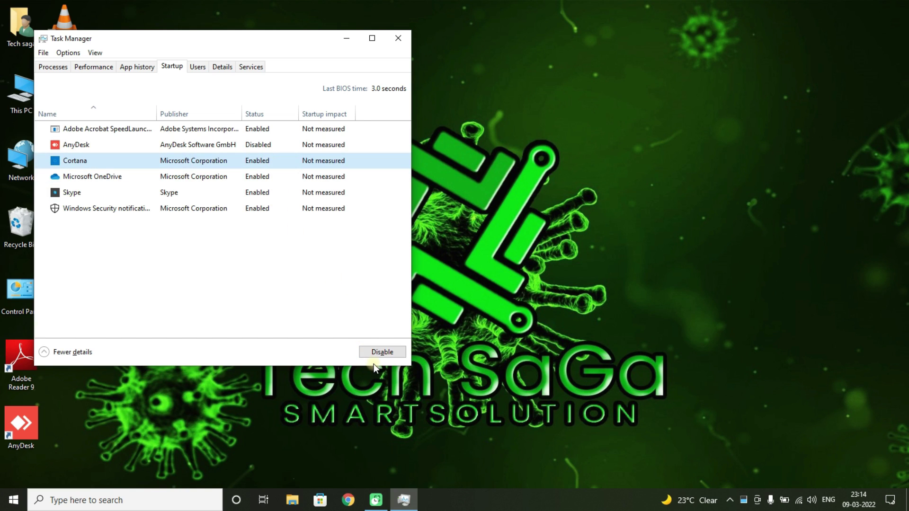
{"action": "left_click", "coordinate": [374, 354]}
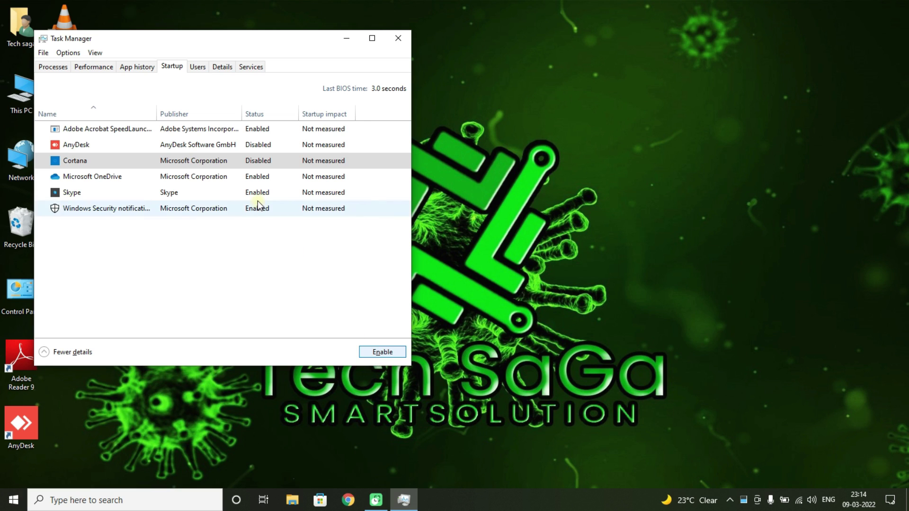
{"action": "left_click", "coordinate": [402, 41]}
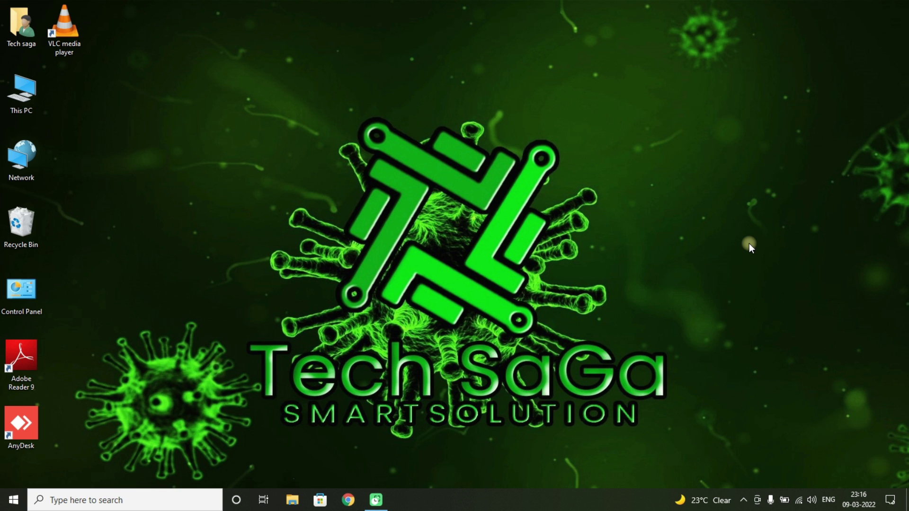
Open the C:\Windows\Temp folder via 'temp' in the Run box, granting access permission
{"action": "key", "text": "super"}
{"action": "type", "text": "run"}
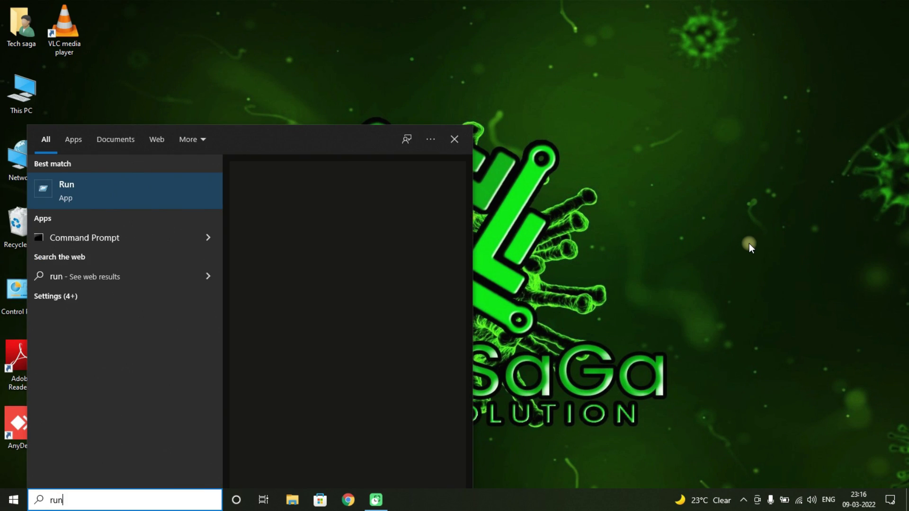
{"action": "key", "text": "Return"}
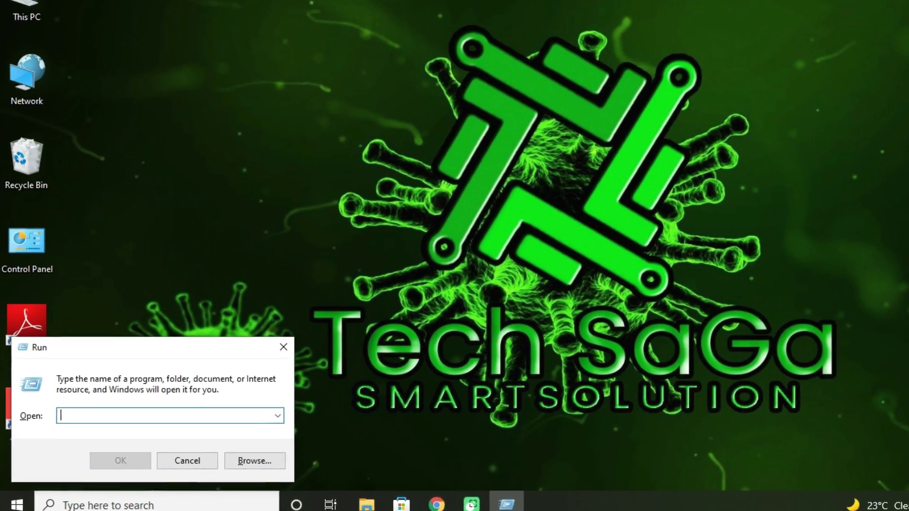
{"action": "type", "text": "temp"}
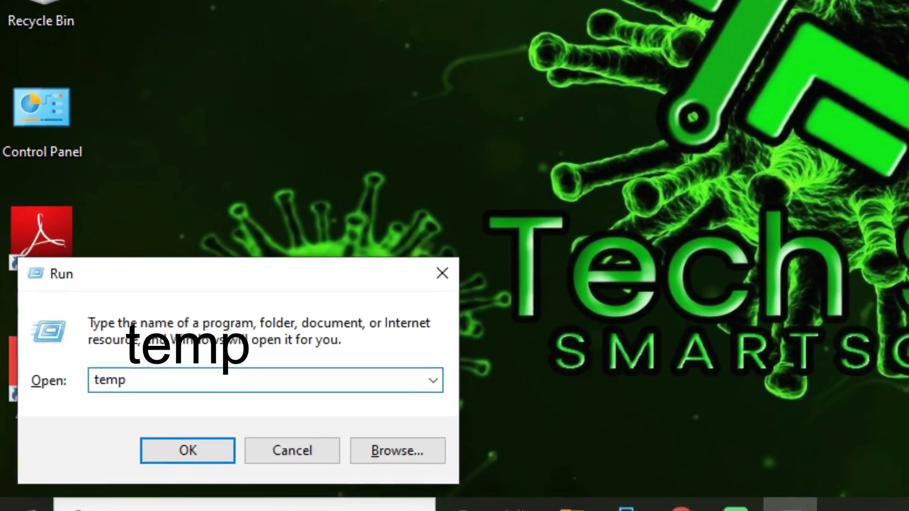
{"action": "left_click", "coordinate": [218, 451]}
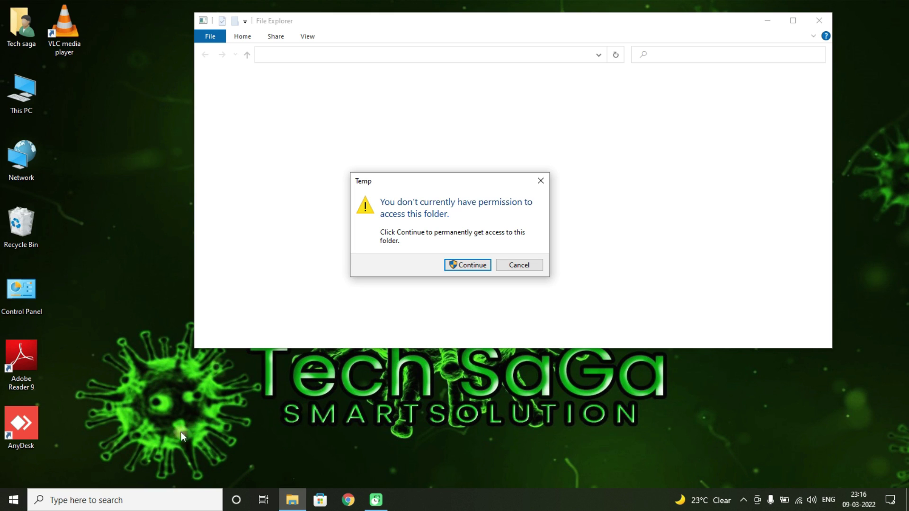
{"action": "left_click", "coordinate": [469, 265]}
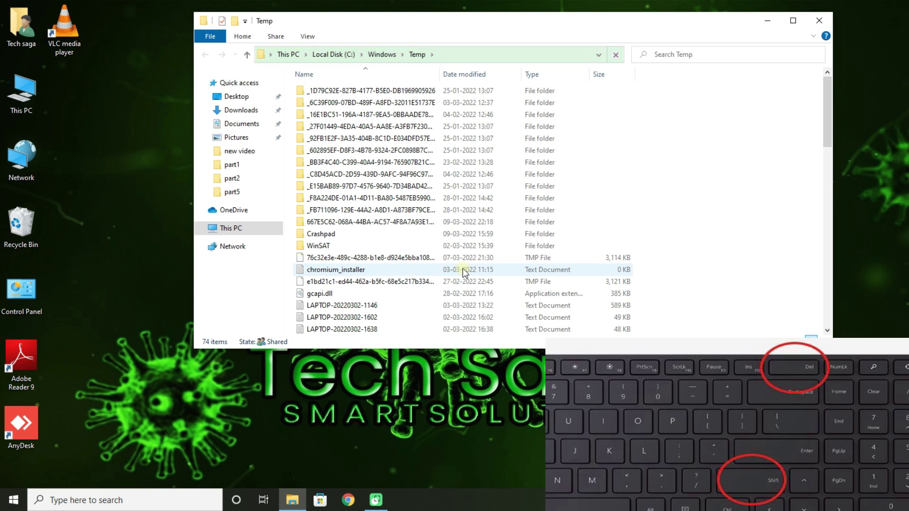
Permanently delete all 74 Temp items with administrator permission, skipping the locked files
{"action": "key", "text": "ctrl+a"}
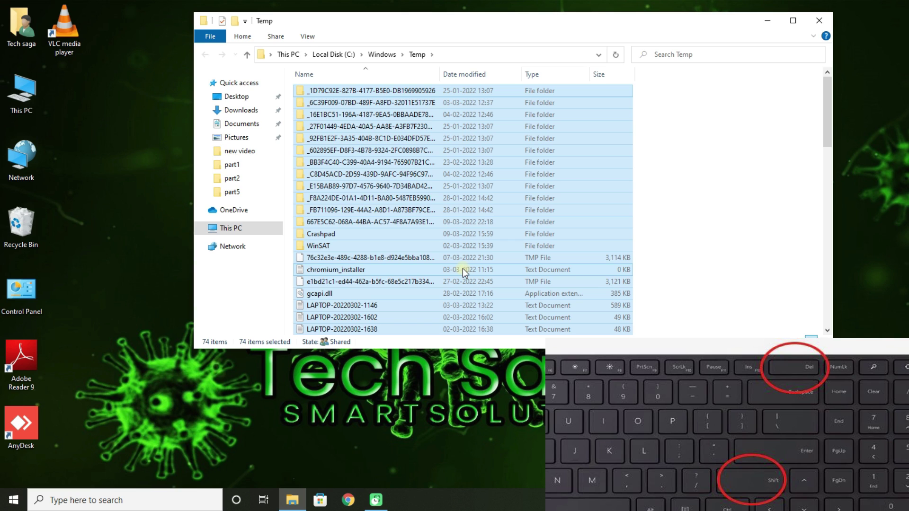
{"action": "key", "text": "shift+Delete"}
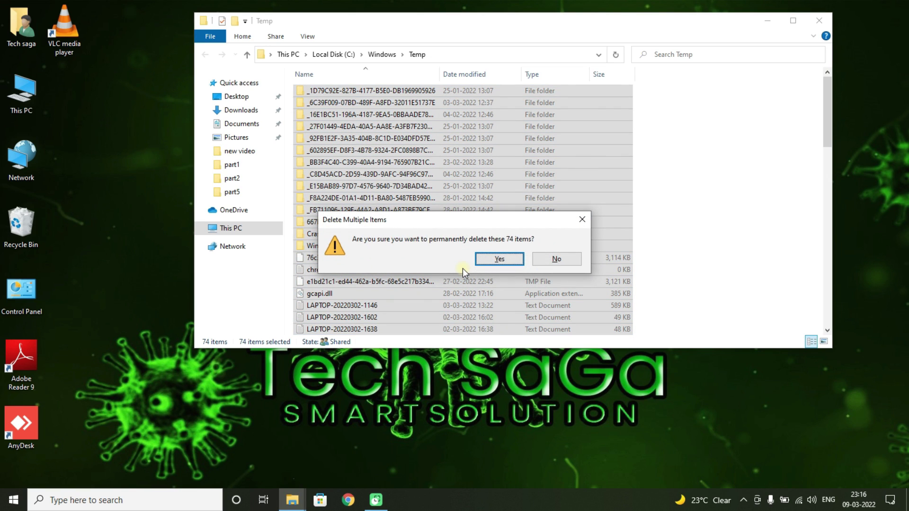
{"action": "key", "text": "Return"}
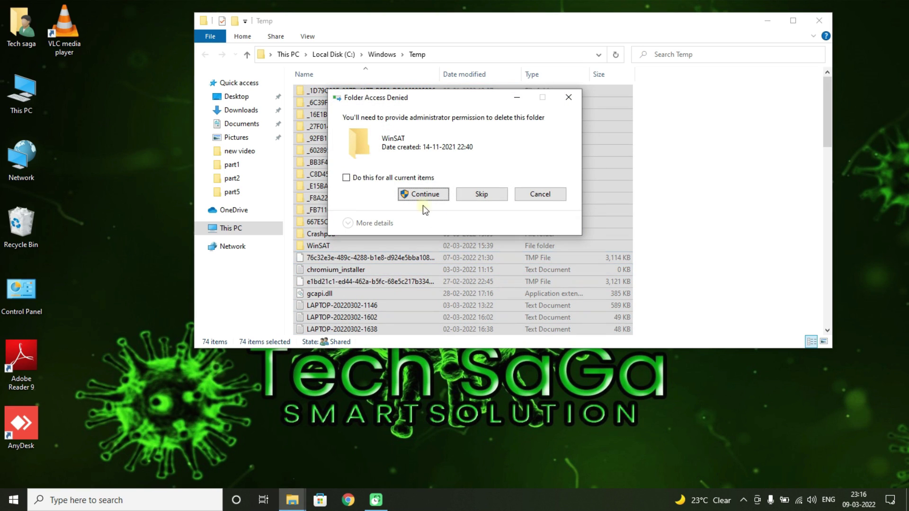
{"action": "left_click", "coordinate": [355, 180]}
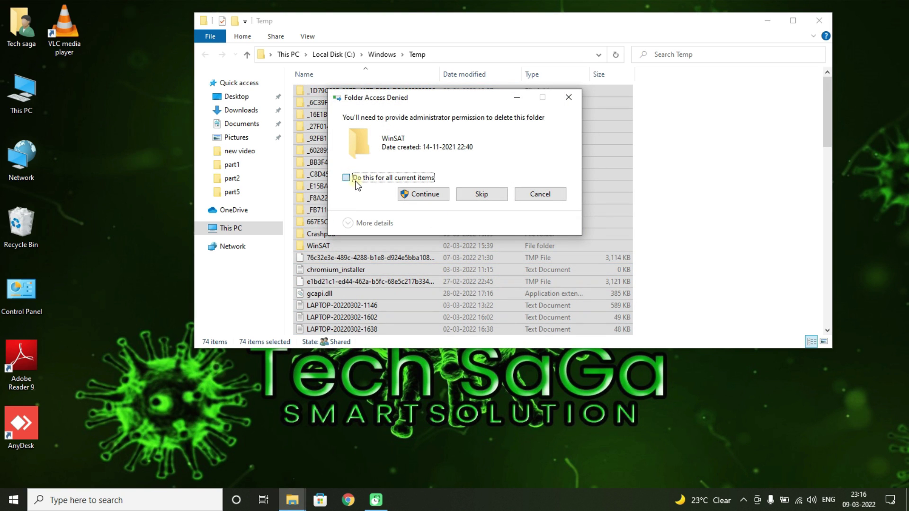
{"action": "left_click", "coordinate": [416, 196]}
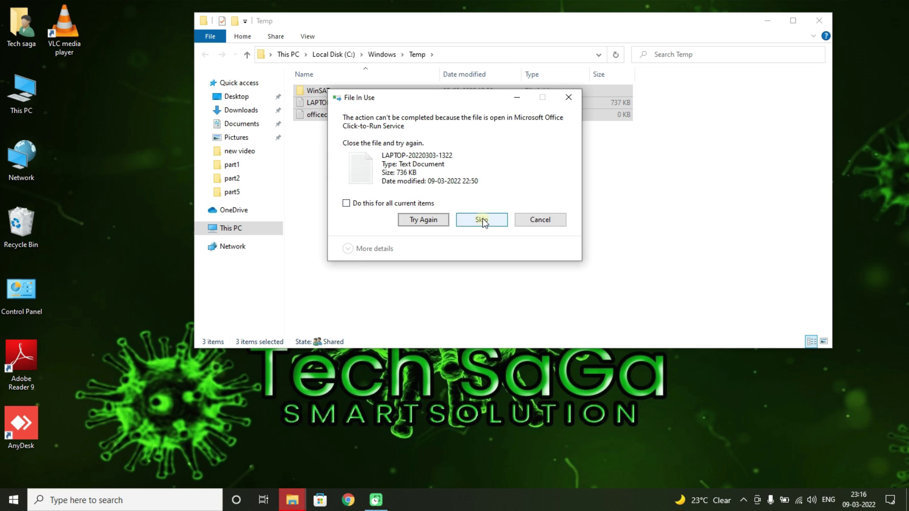
{"action": "left_click", "coordinate": [483, 222]}
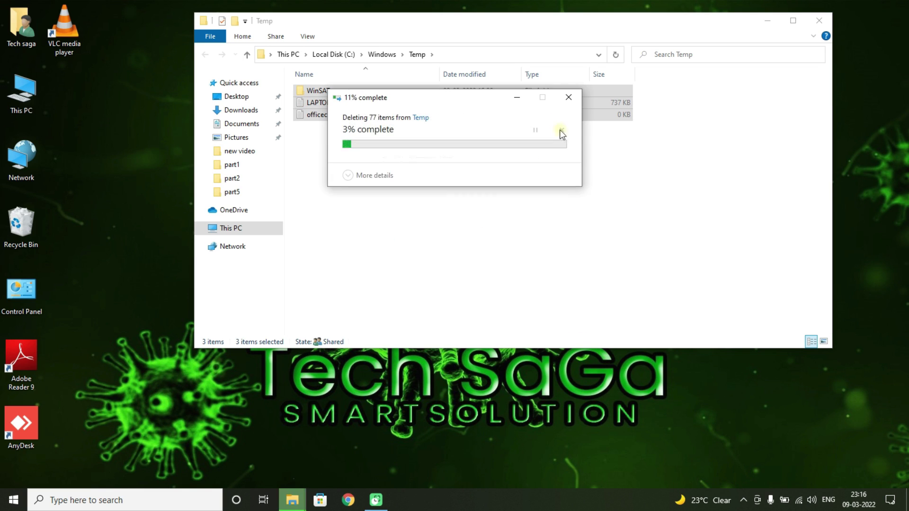
{"action": "left_click", "coordinate": [574, 96]}
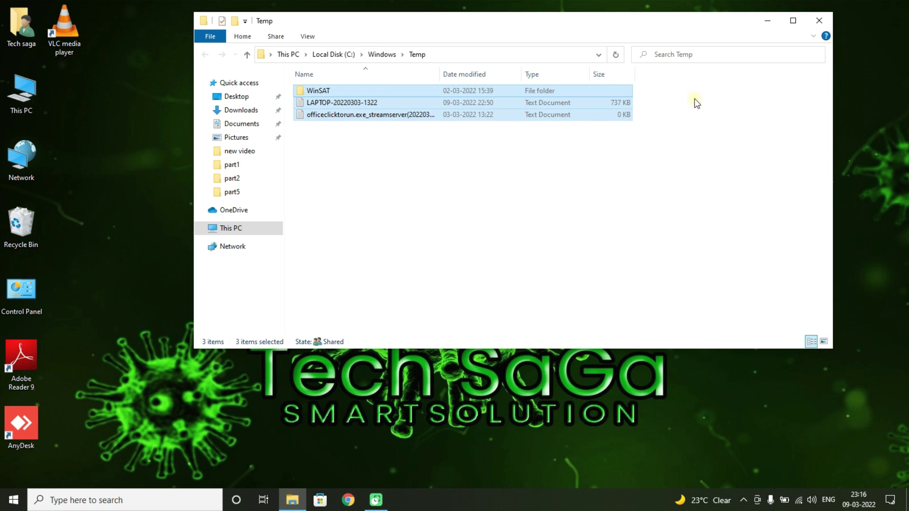
Close the Temp window and open the user's %temp% folder from the Run box
{"action": "left_click", "coordinate": [811, 24]}
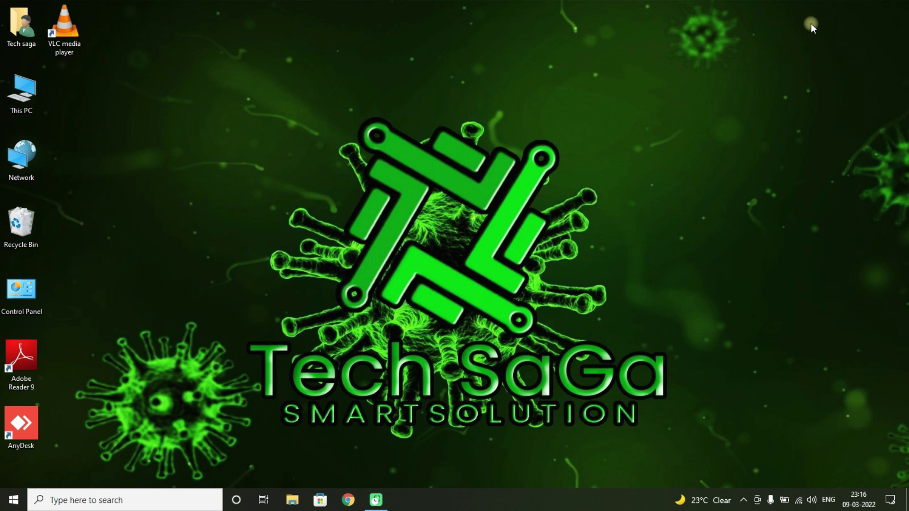
{"action": "key", "text": "super"}
{"action": "type", "text": "run"}
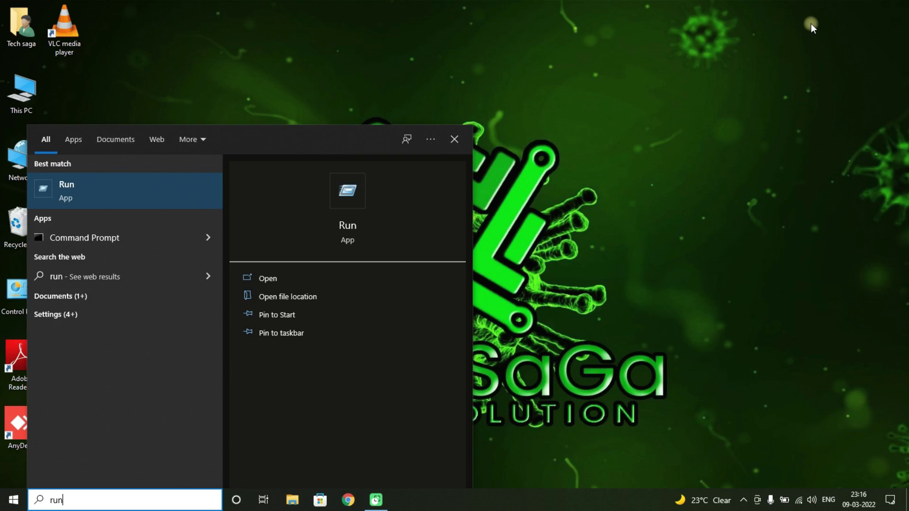
{"action": "key", "text": "Return"}
{"action": "key", "text": "BackSpace"}
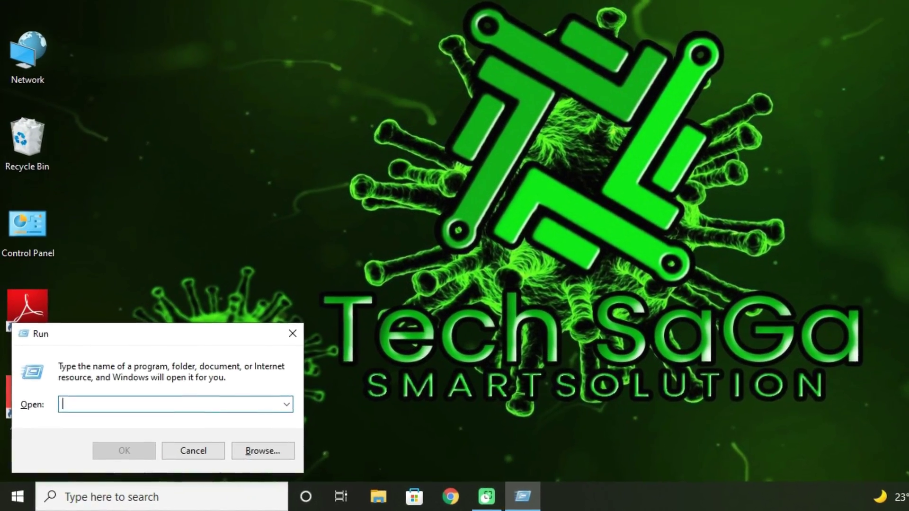
{"action": "type", "text": "%"}
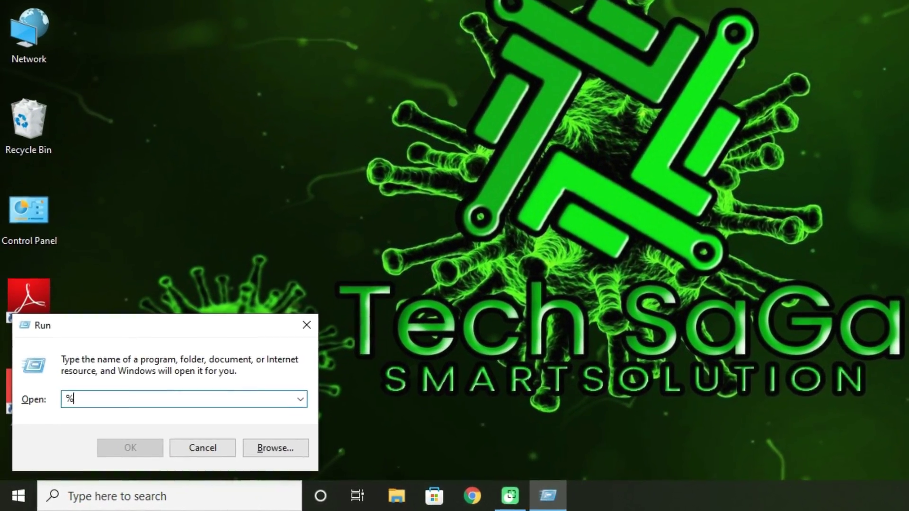
{"action": "type", "text": "temp"}
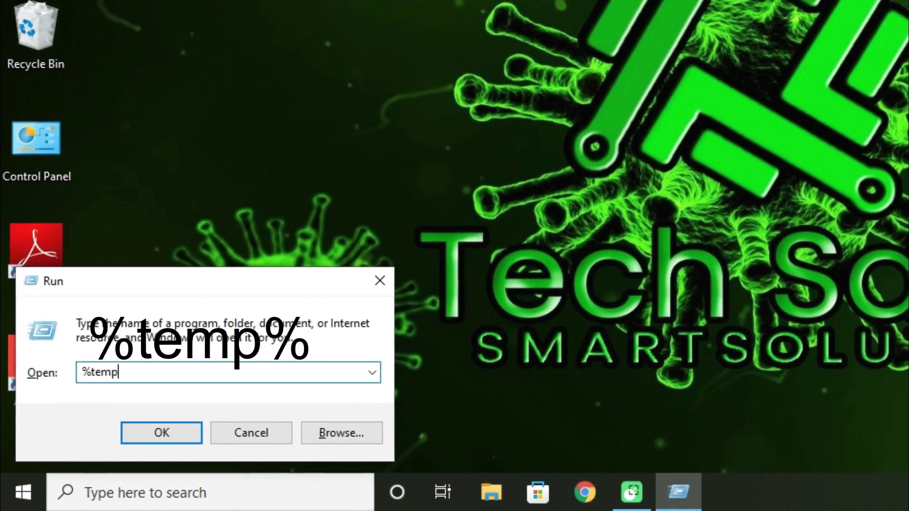
{"action": "type", "text": "%"}
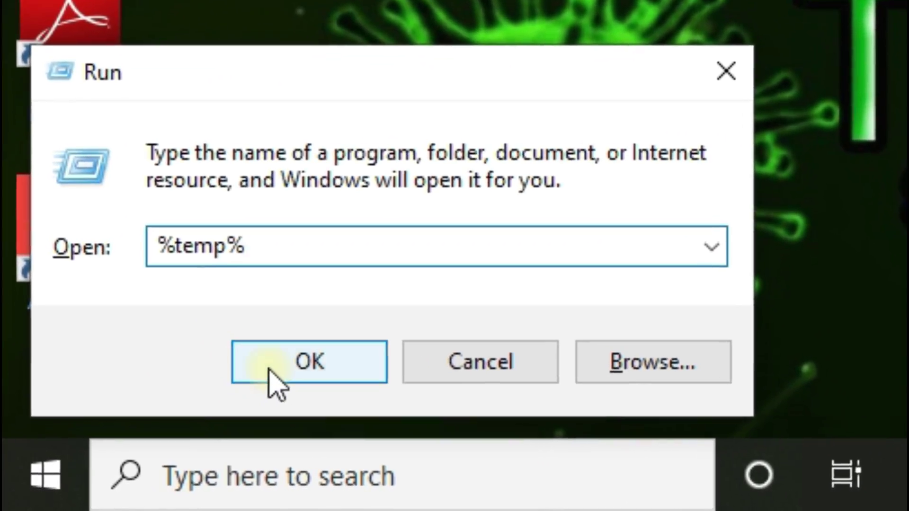
{"action": "left_click", "coordinate": [201, 407]}
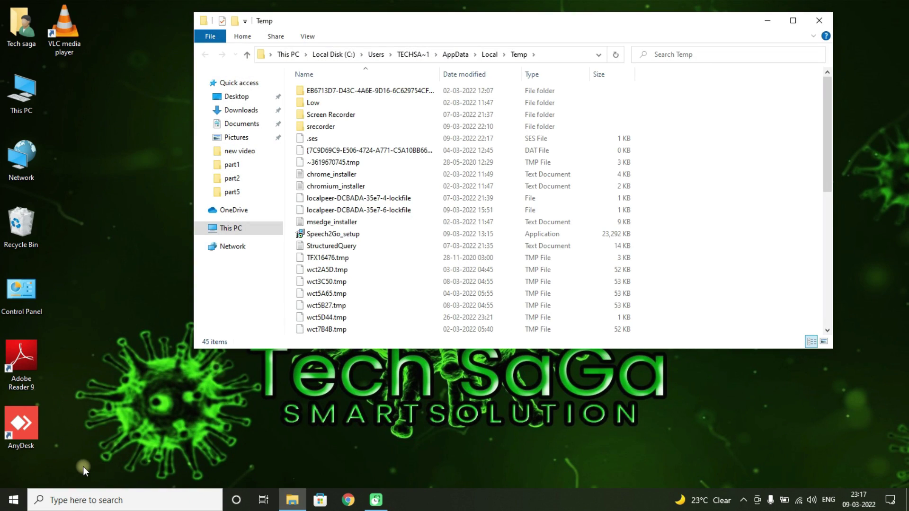
Permanently delete all 45 %temp% items, abandoning the in-use lockfile
{"action": "key", "text": "ctrl+a"}
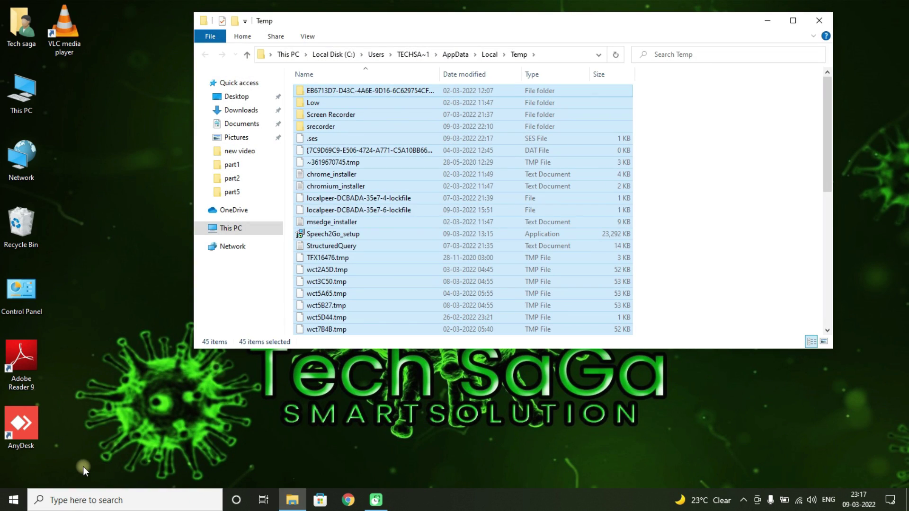
{"action": "key", "text": "shift+Delete"}
{"action": "key", "text": "Return"}
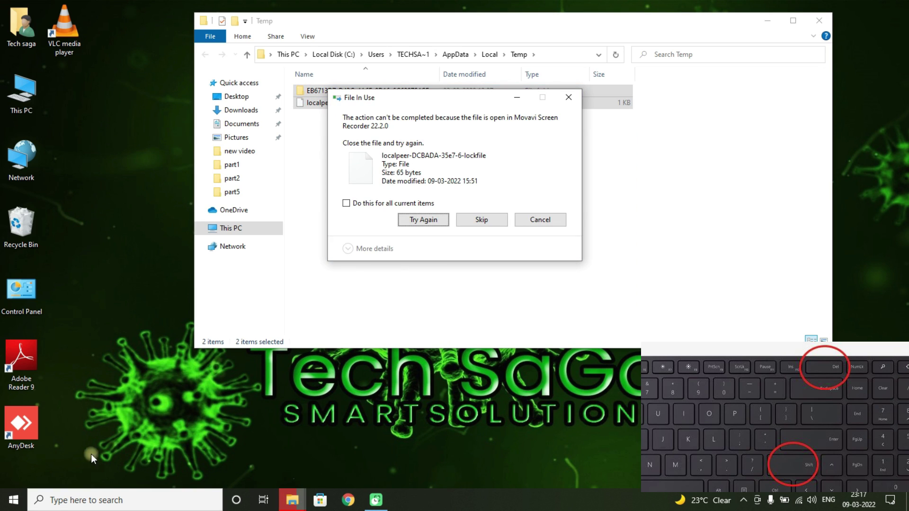
{"action": "left_click", "coordinate": [527, 220]}
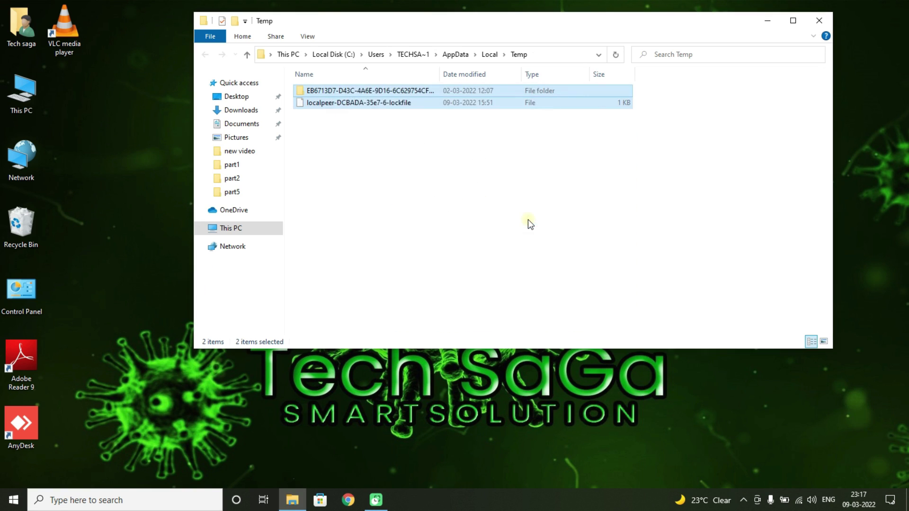
Close the %temp% window and open the Prefetch folder via 'prefetch', granting access
{"action": "left_click", "coordinate": [820, 20]}
{"action": "key", "text": "super"}
{"action": "type", "text": "run"}
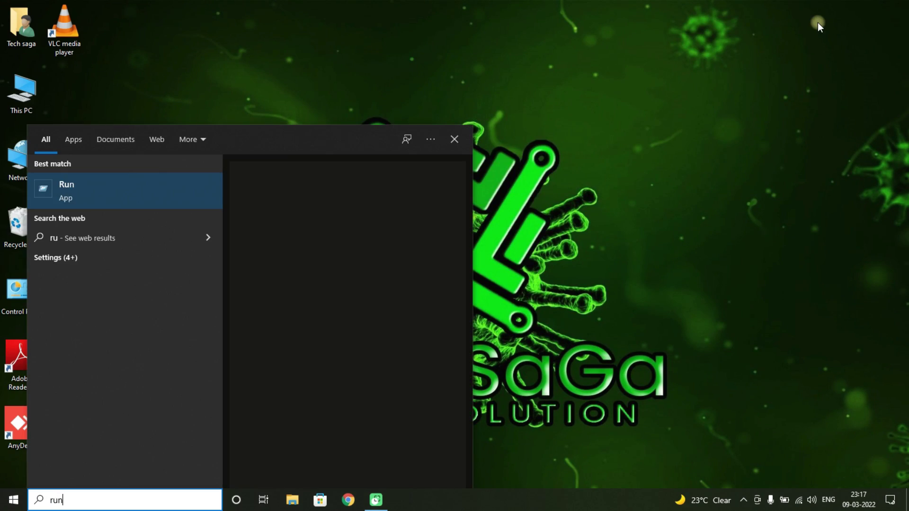
{"action": "key", "text": "Return"}
{"action": "type", "text": "pr"}
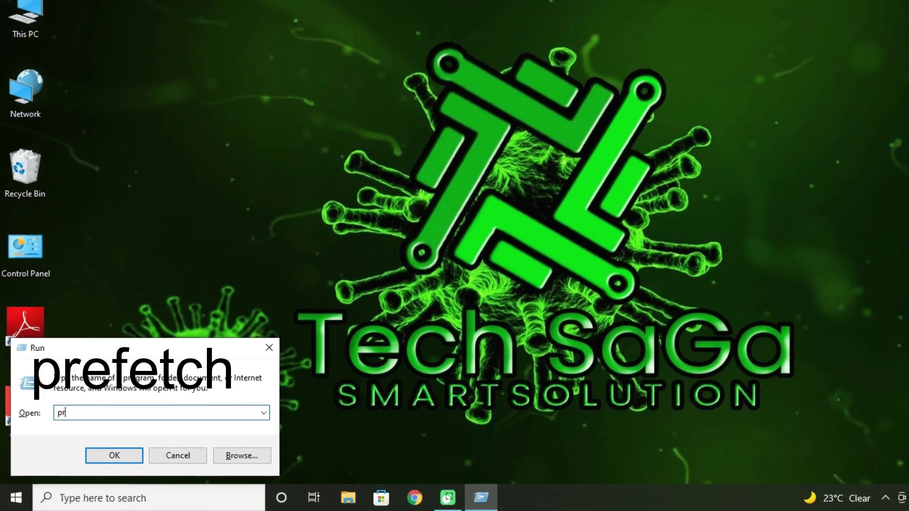
{"action": "type", "text": "efetch"}
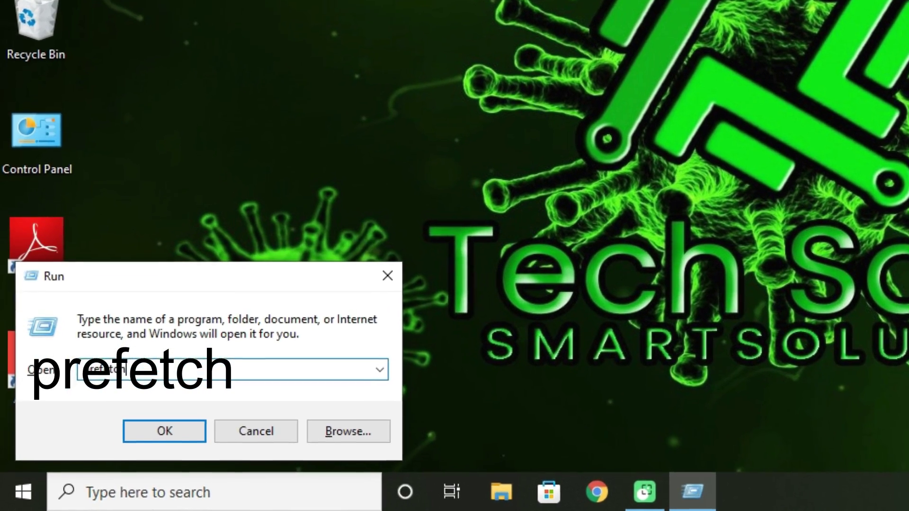
{"action": "left_click", "coordinate": [165, 431]}
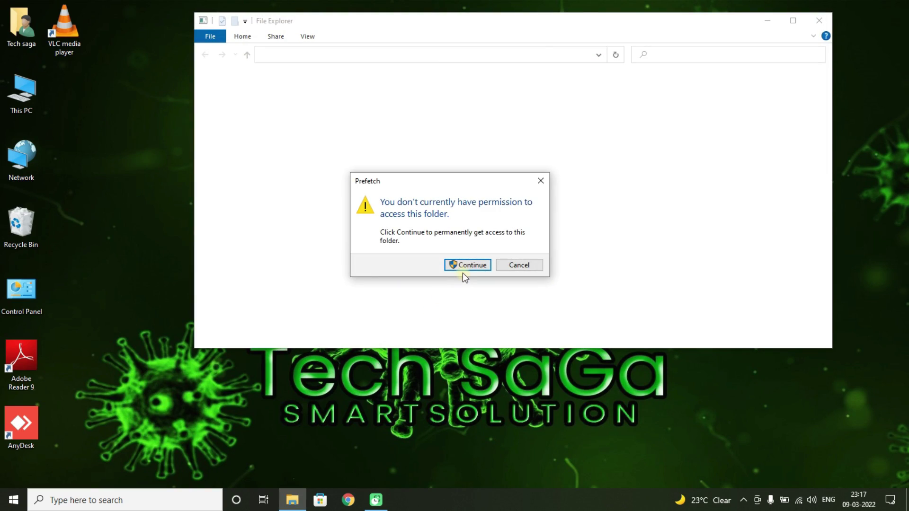
{"action": "left_click", "coordinate": [463, 267]}
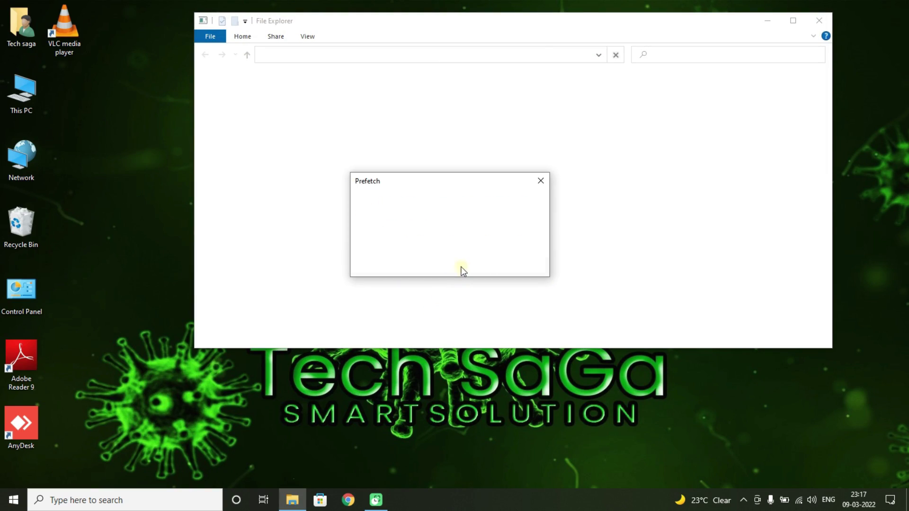
Permanently delete all 267 Prefetch items, abandoning the file locked by SysMain
{"action": "key", "text": "ctrl+a"}
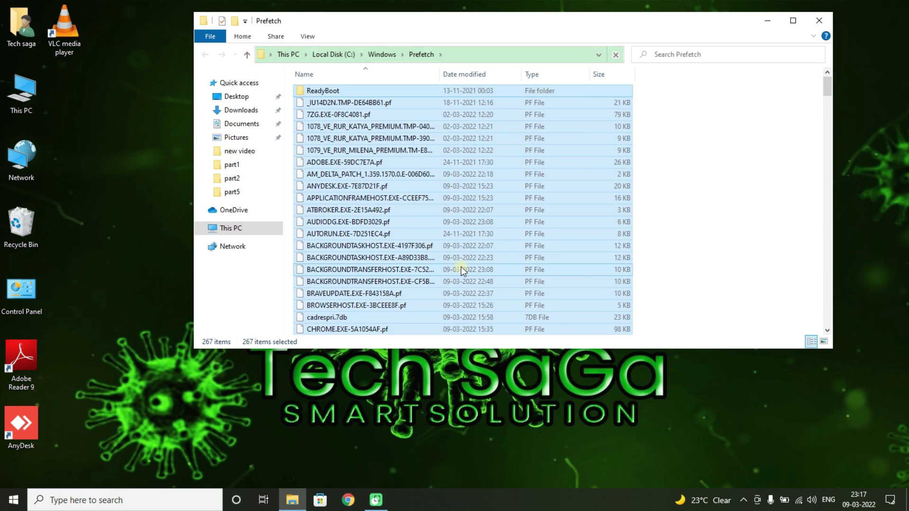
{"action": "key", "text": "shift+Delete"}
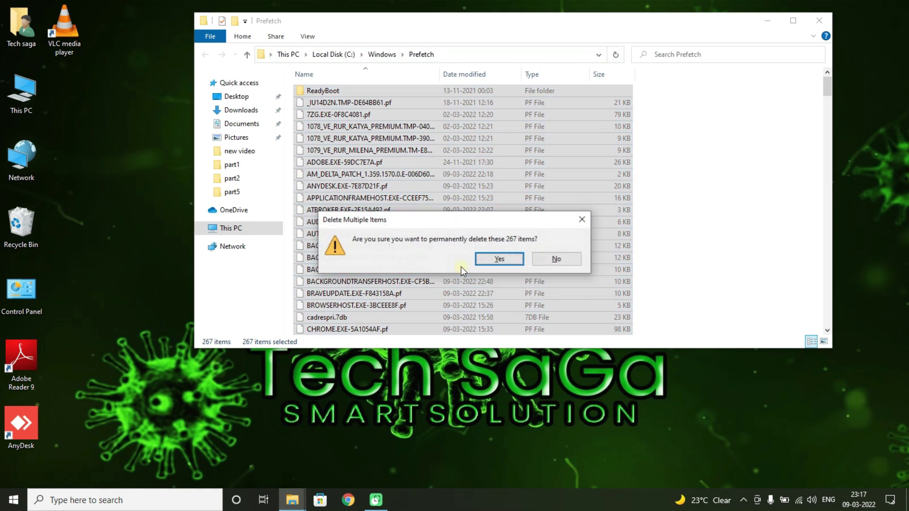
{"action": "key", "text": "Return"}
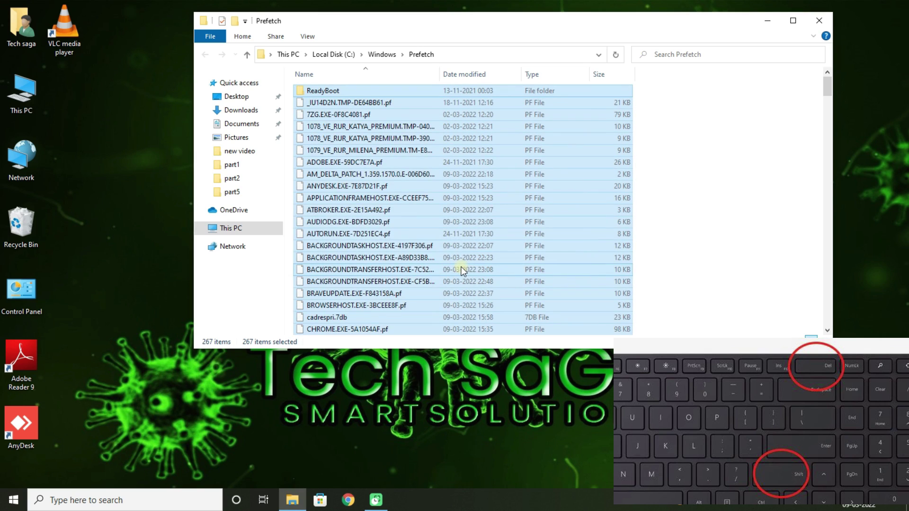
{"action": "left_click", "coordinate": [530, 212]}
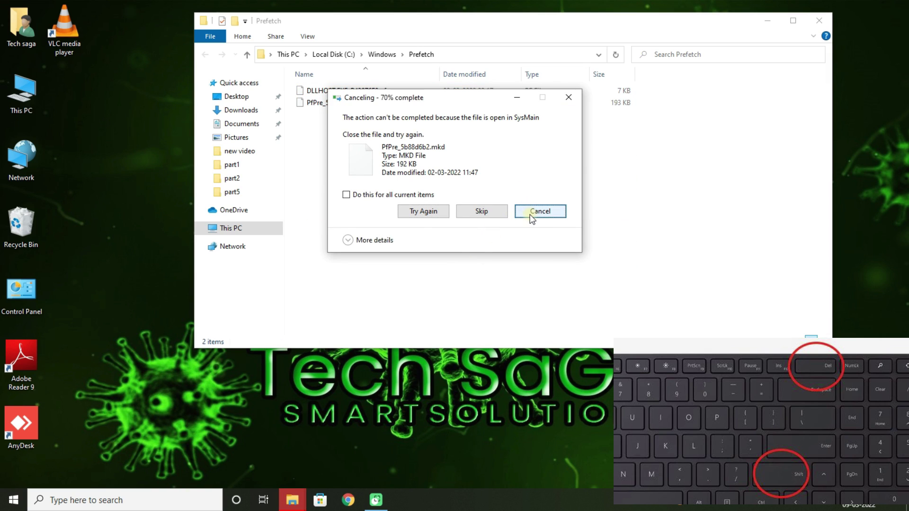
Close the Prefetch folder window, returning to the desktop
{"action": "left_click", "coordinate": [813, 24]}
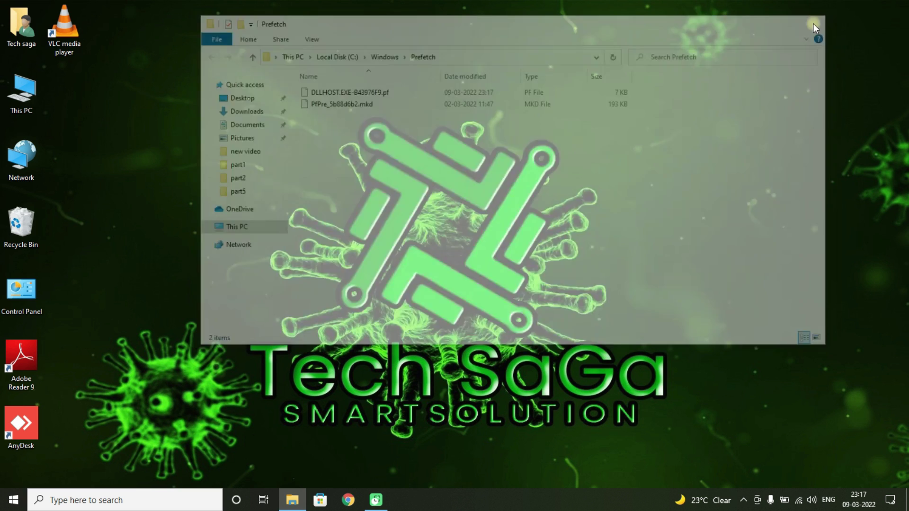